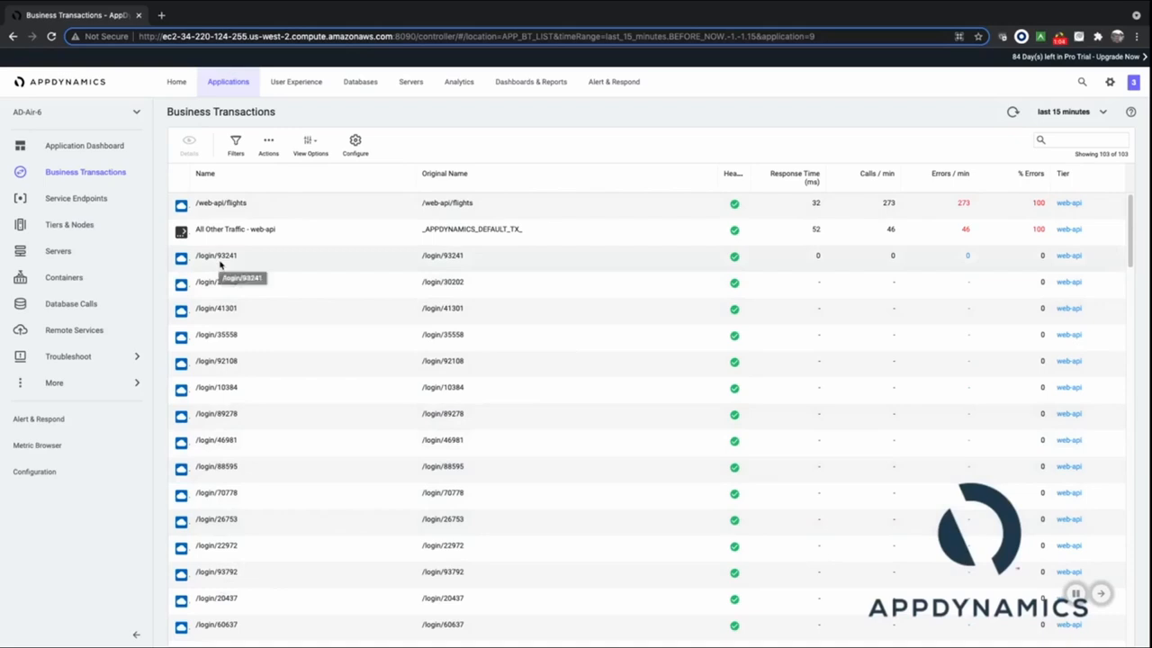
- Filter the business transactions by "All" and open the All Other Traffic - web-api transaction
{"action": "left_click", "coordinate": [1055, 140]}
{"action": "type", "text": "al"}
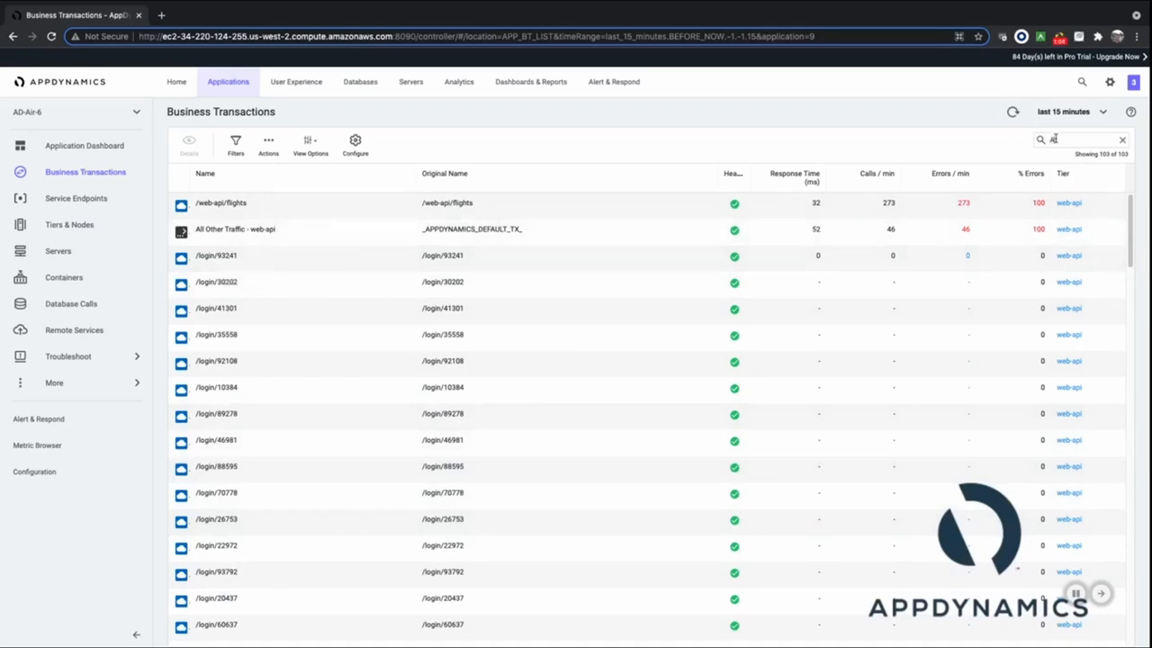
{"action": "type", "text": "l"}
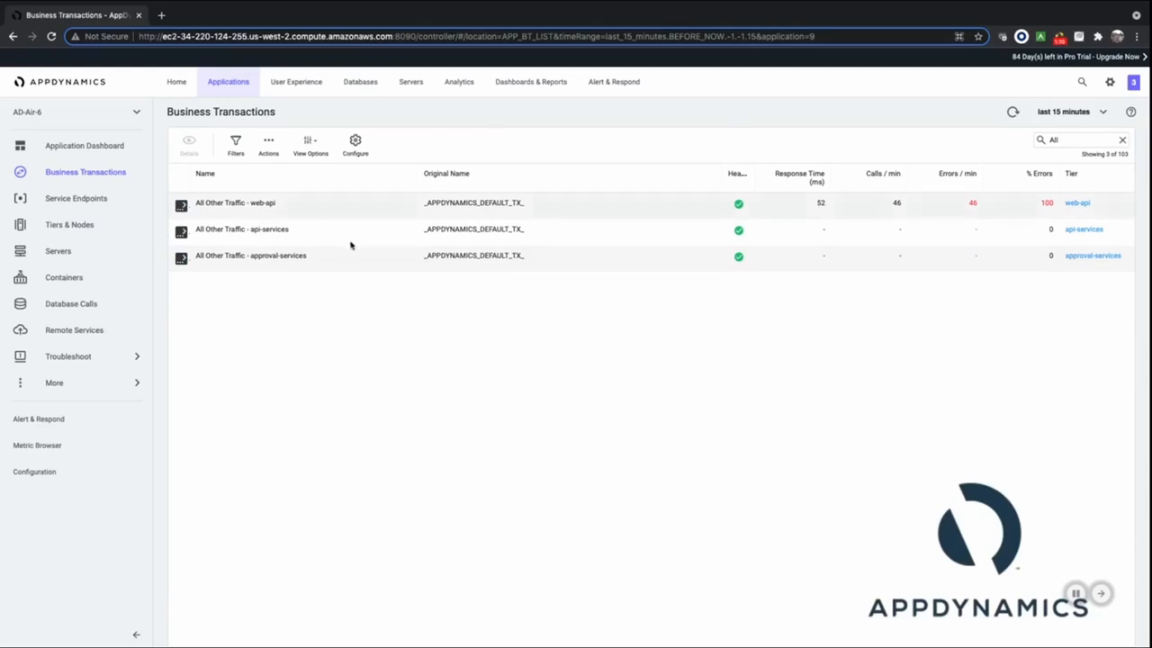
{"action": "left_click", "coordinate": [257, 206]}
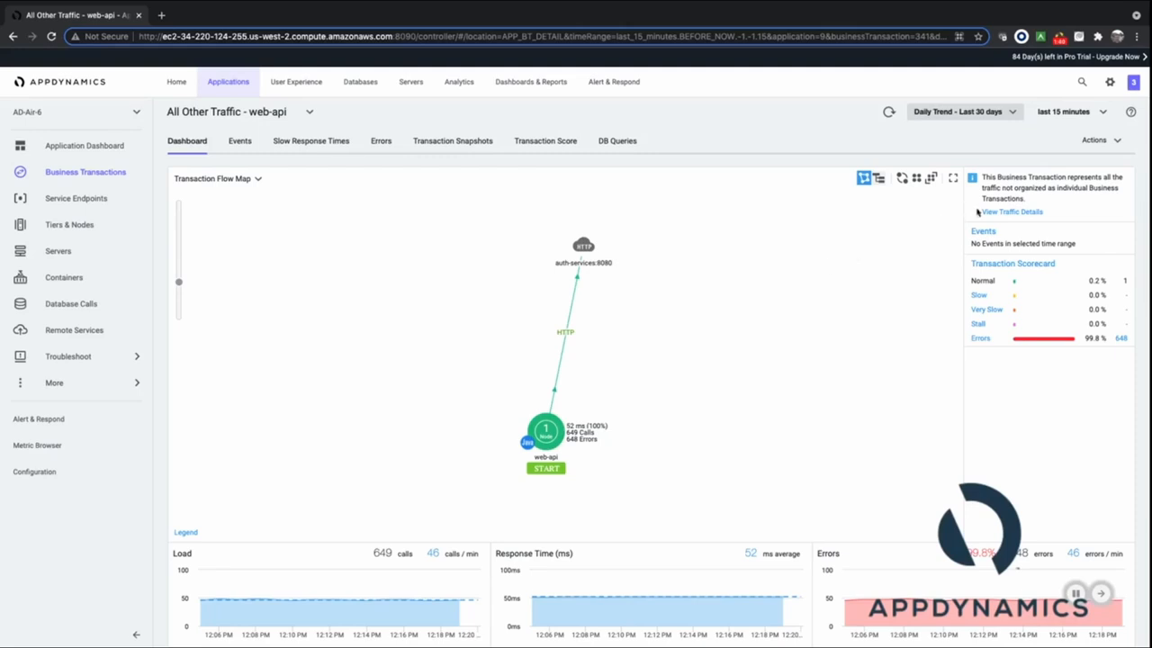
- Review the traffic details of All Other Traffic - web-api to see which transactions make up the overflow
{"action": "left_click", "coordinate": [1010, 213]}
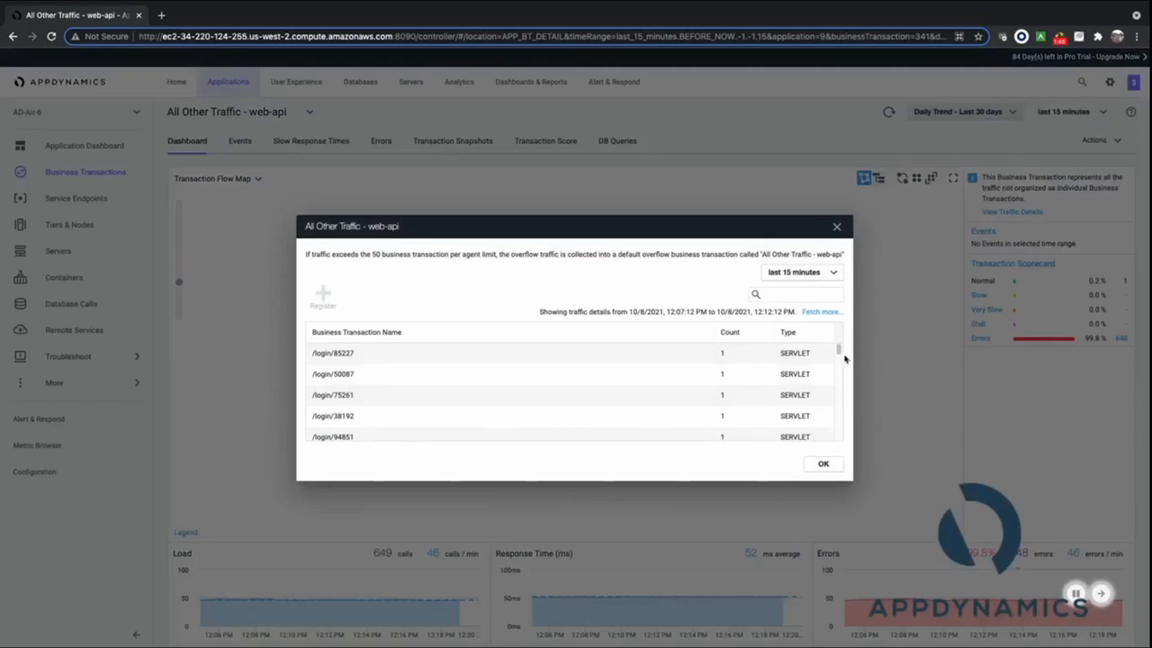
{"action": "left_click_drag", "start_coordinate": [840, 351], "coordinate": [839, 364]}
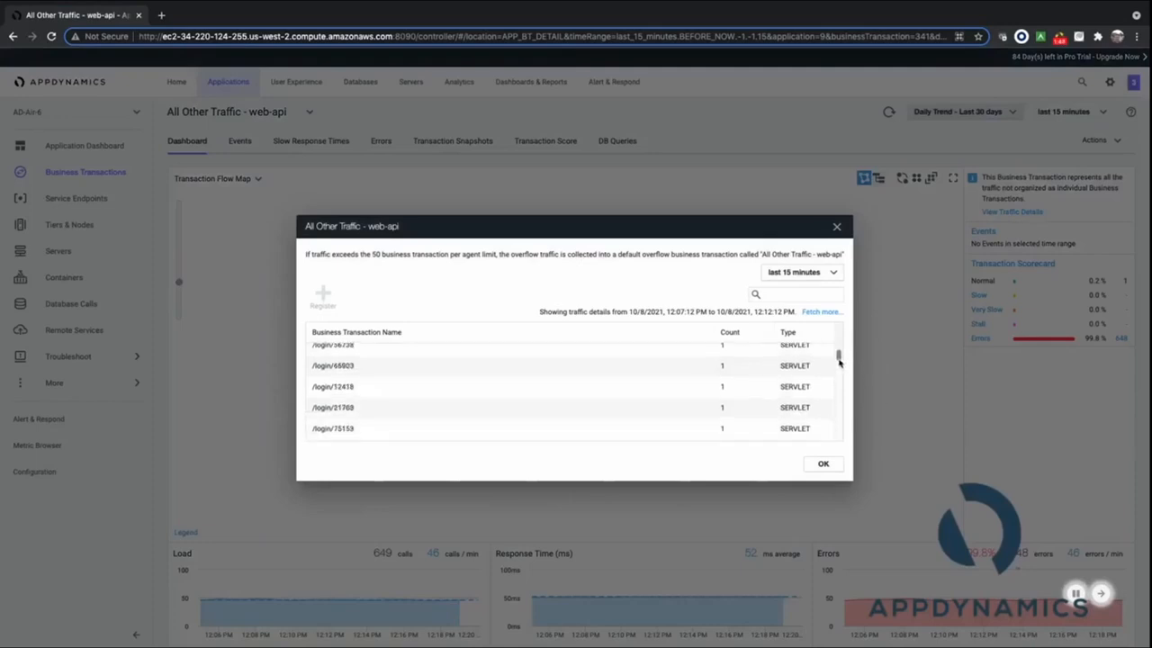
{"action": "scroll", "coordinate": [411, 405], "scroll_direction": "down", "scroll_amount": 3}
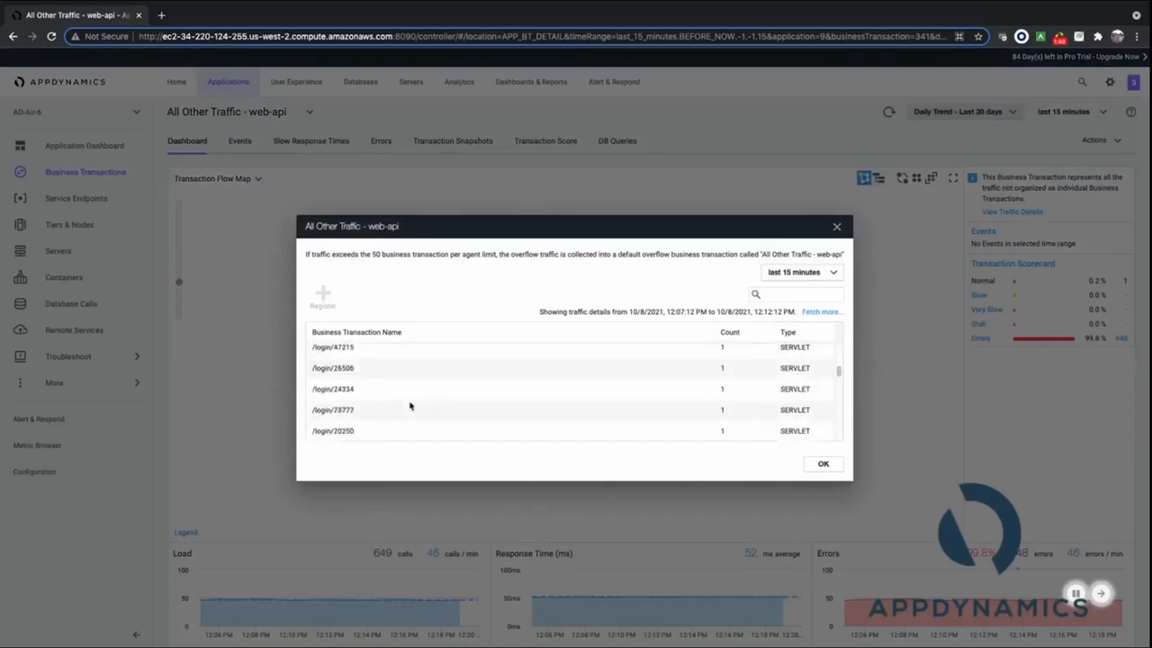
{"action": "left_click", "coordinate": [823, 465]}
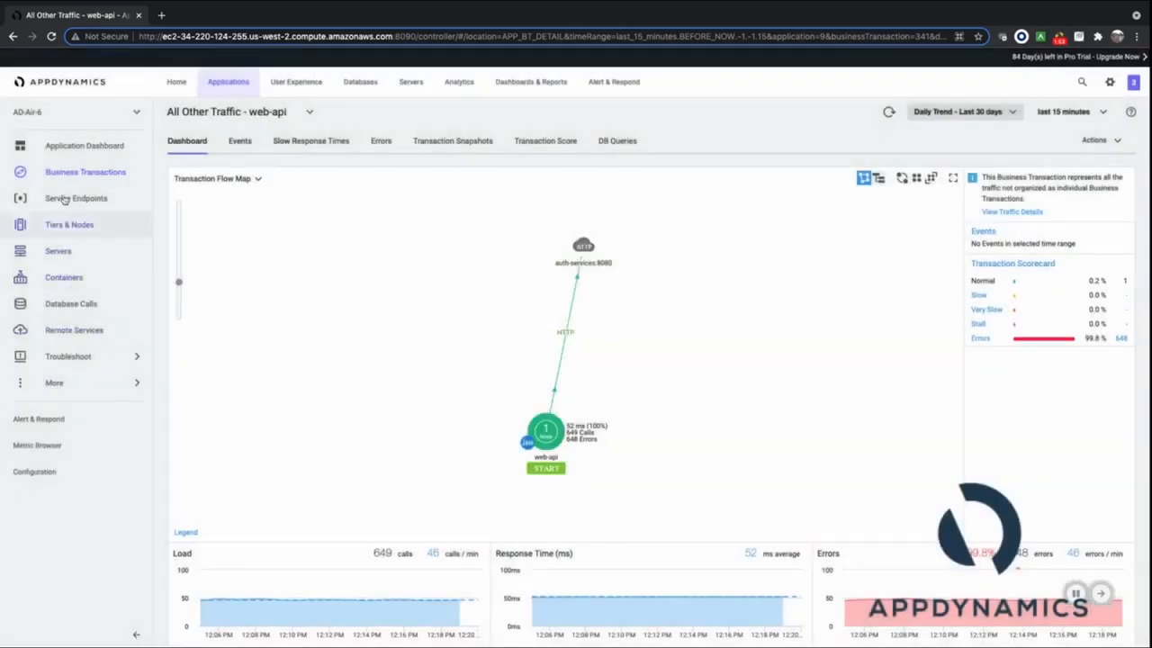
- Inspect the Servlet naming configuration in the Java Auto Discovery Rule of the application's transaction detection settings, leaving the rule unchanged
{"action": "left_click", "coordinate": [87, 174]}
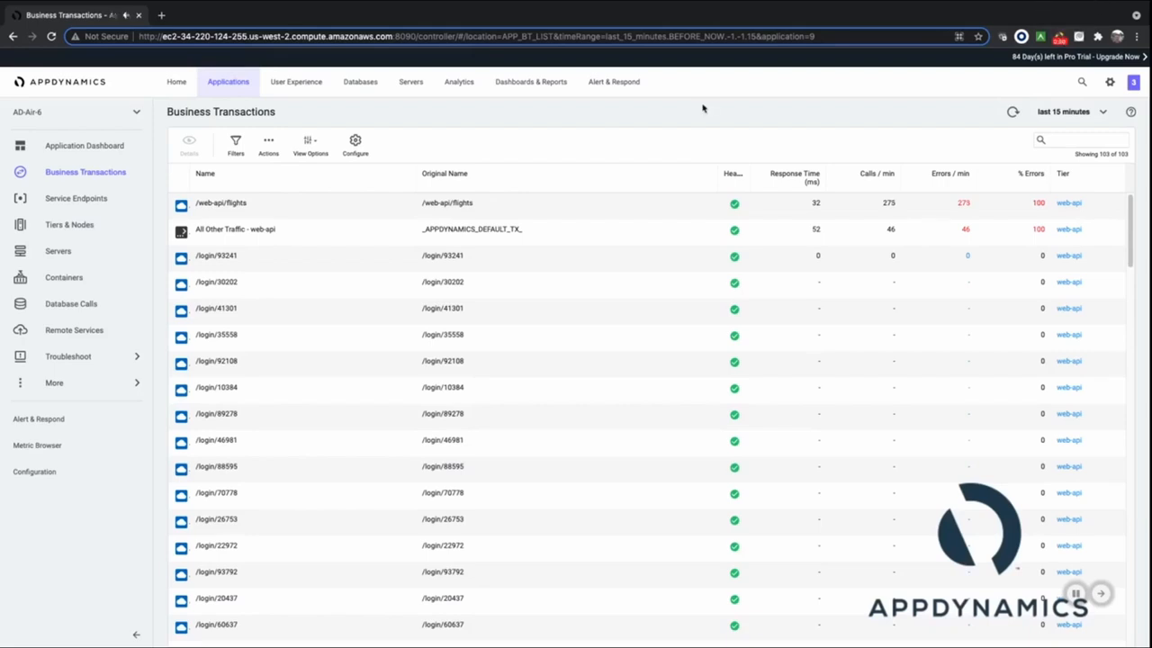
{"action": "left_click", "coordinate": [354, 144]}
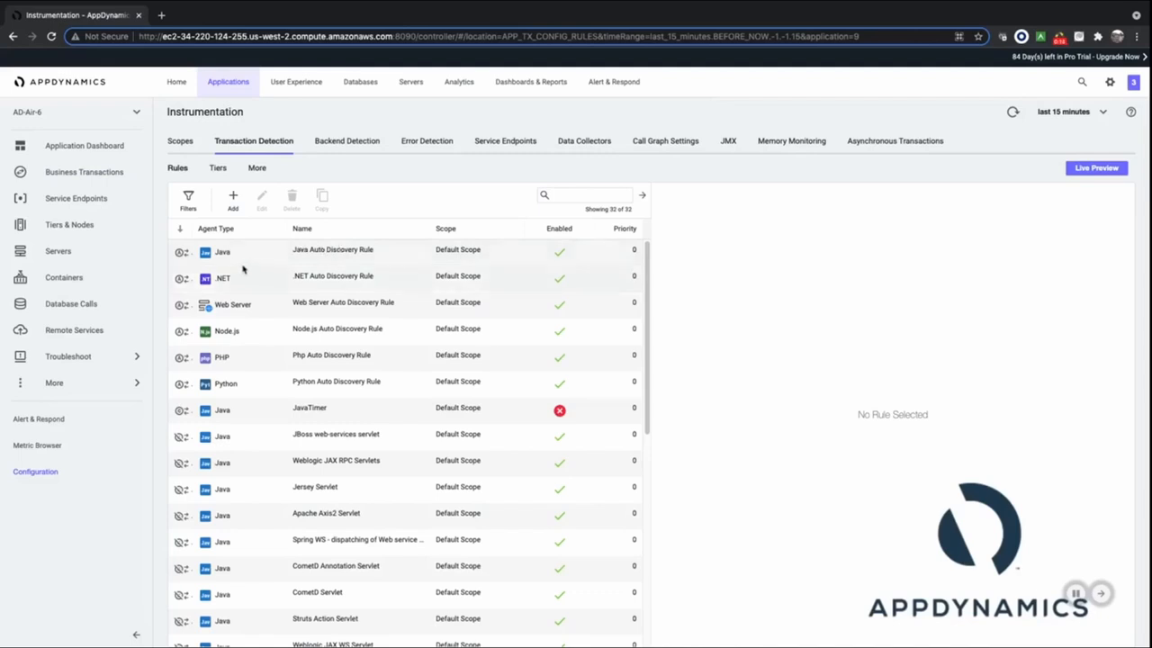
{"action": "double_click", "coordinate": [374, 254]}
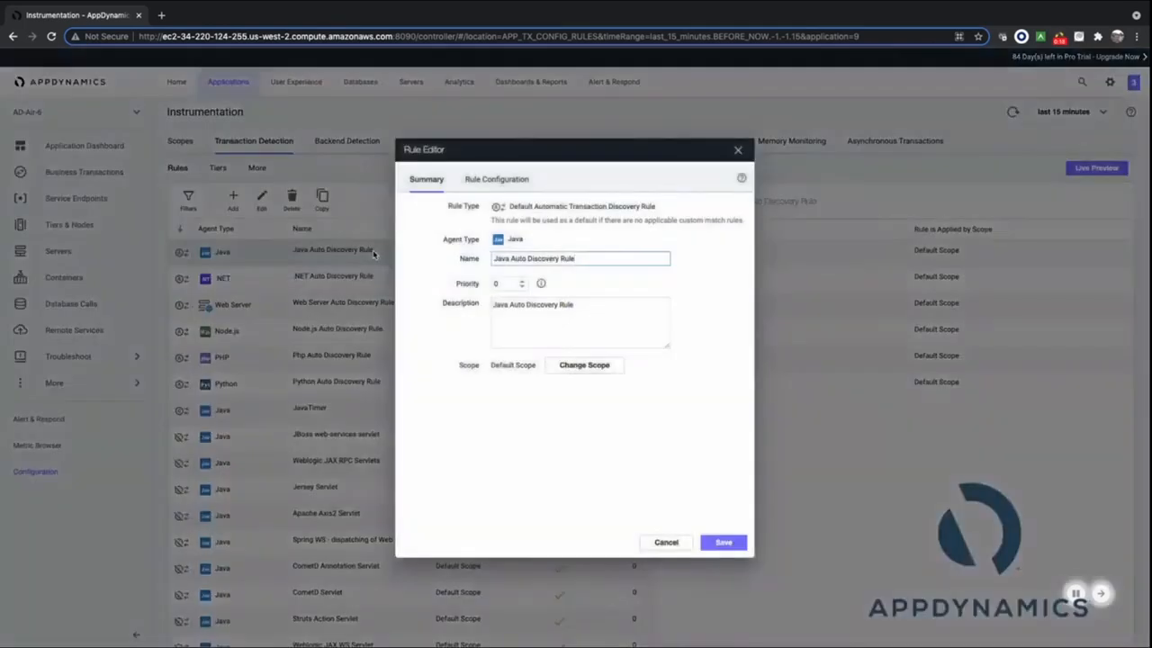
{"action": "left_click", "coordinate": [484, 182]}
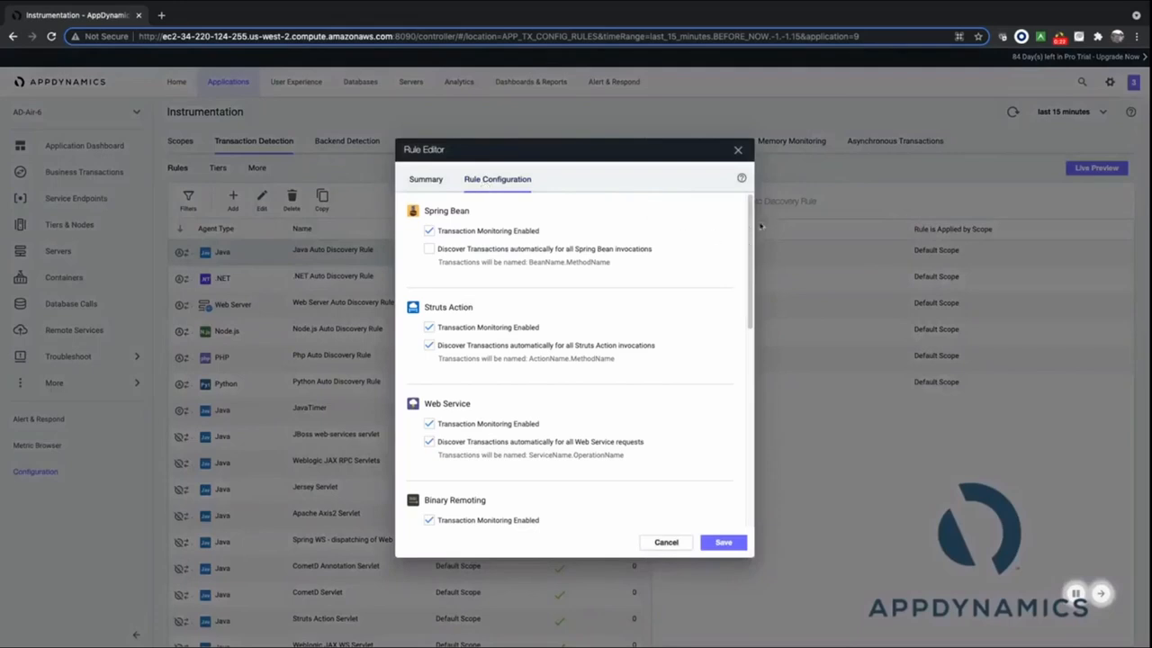
{"action": "left_click_drag", "start_coordinate": [751, 206], "coordinate": [748, 396]}
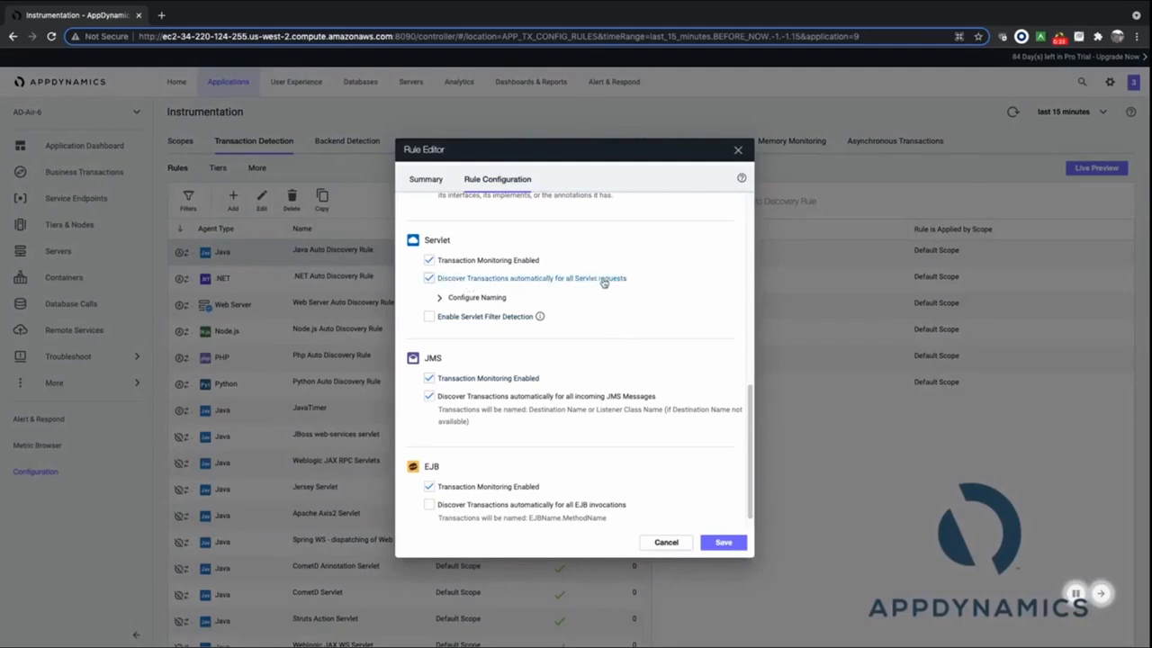
{"action": "left_click", "coordinate": [440, 299]}
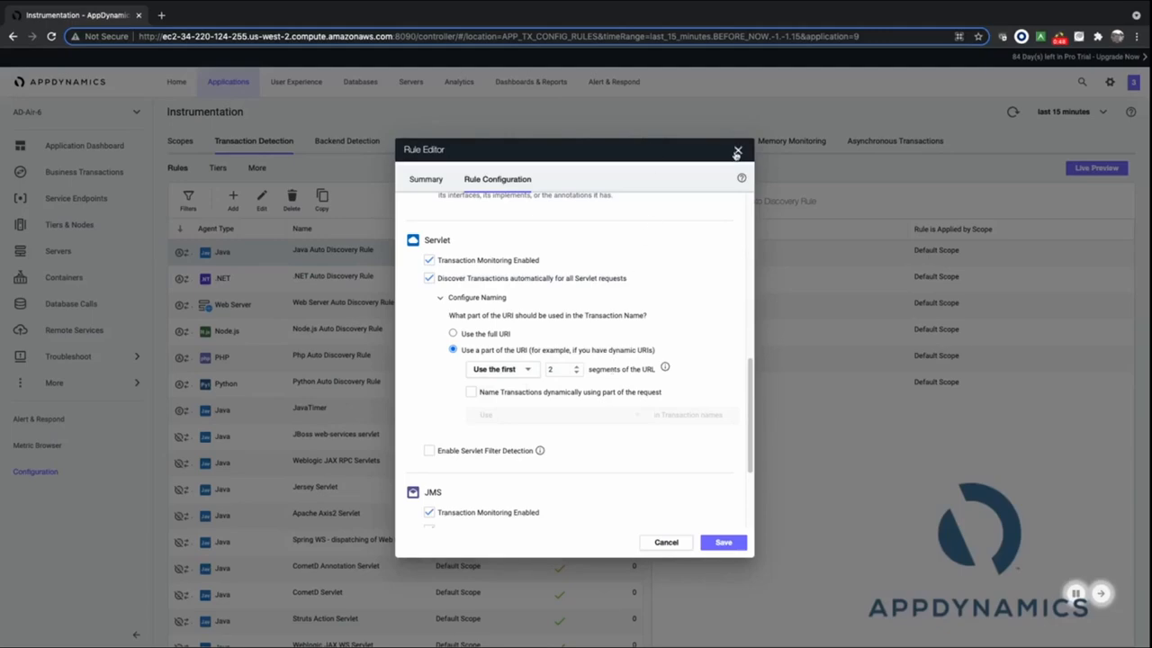
{"action": "left_click", "coordinate": [738, 149]}
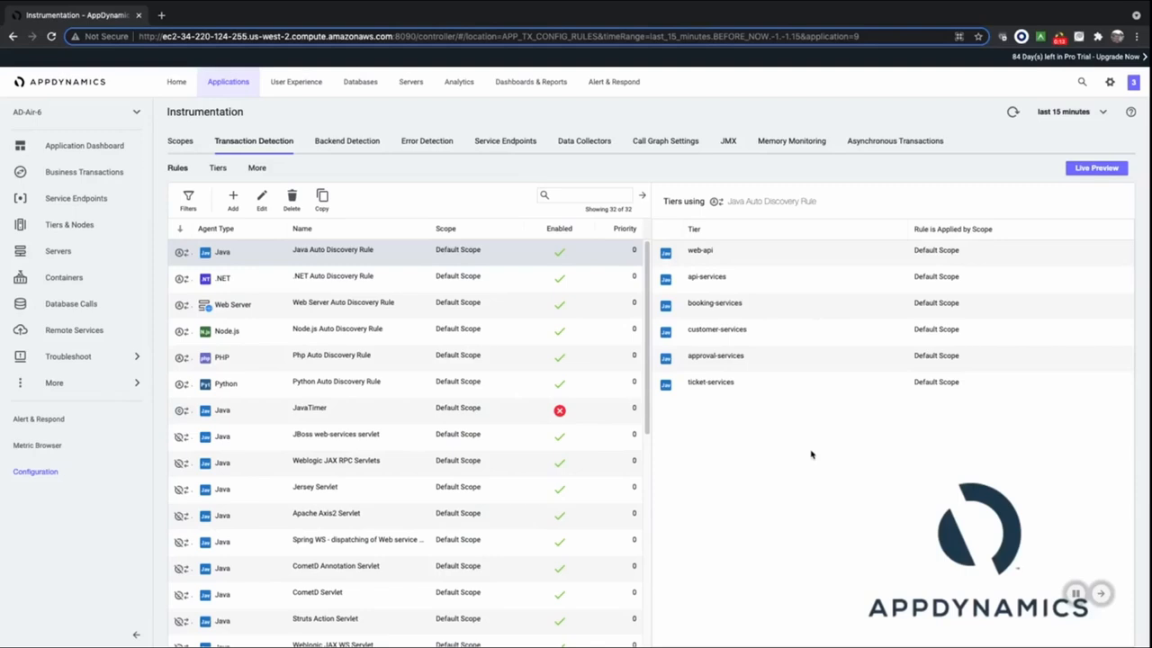
- Enable Business Transaction Lock Down in the additional transaction detection settings and save the change
{"action": "left_click", "coordinate": [257, 169]}
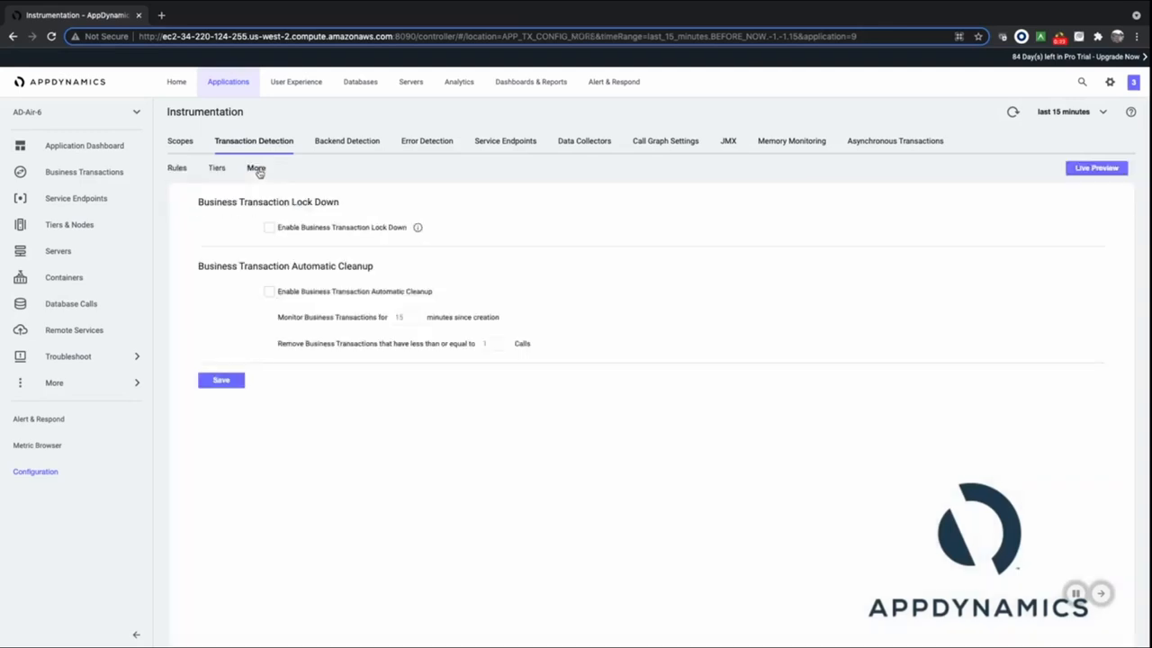
{"action": "left_click", "coordinate": [269, 230]}
{"action": "left_click", "coordinate": [225, 382]}
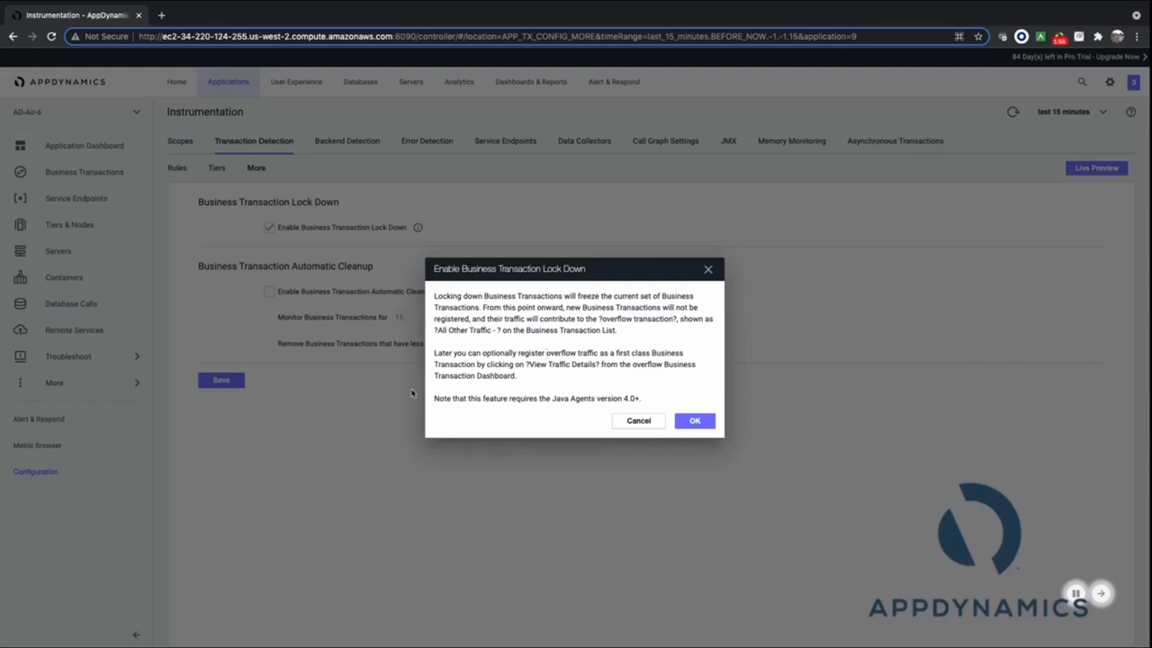
{"action": "left_click", "coordinate": [694, 421]}
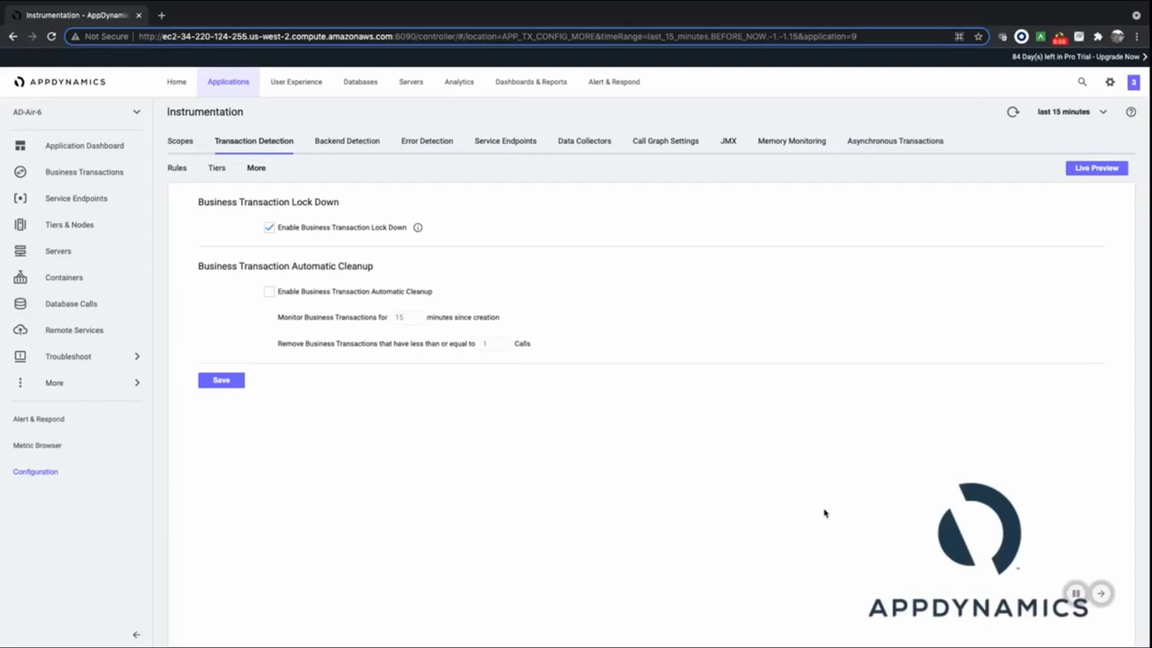
- Filter the business transactions list by "/login" and look through the matching entries
{"action": "left_click", "coordinate": [92, 175]}
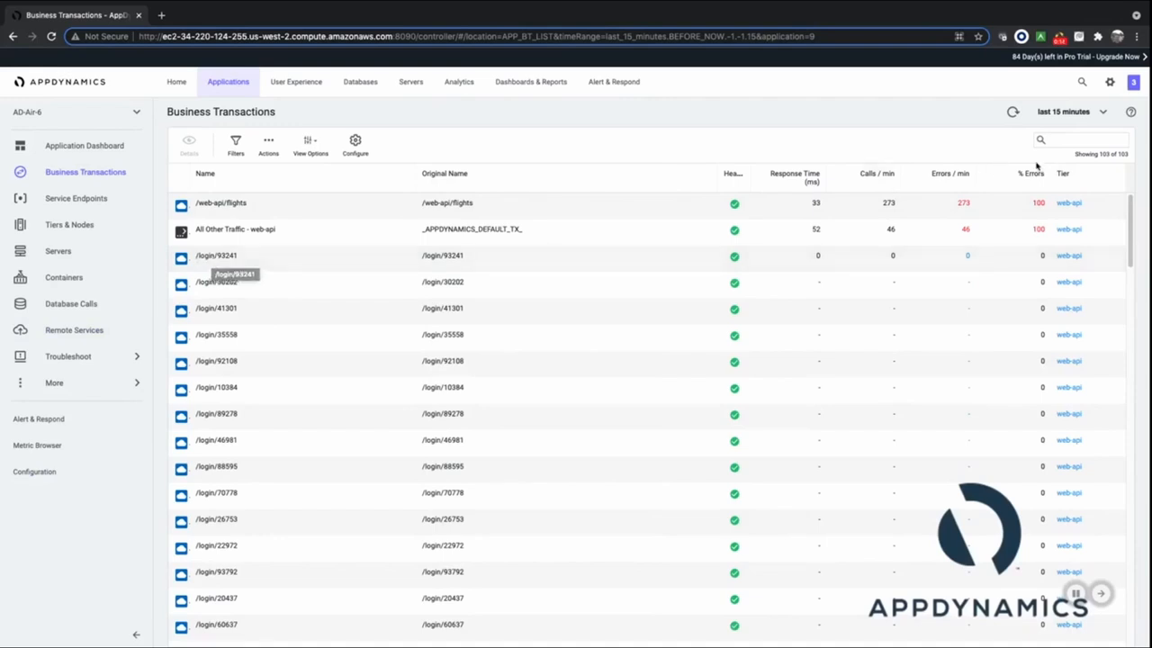
{"action": "left_click", "coordinate": [1076, 141]}
{"action": "type", "text": "/login"}
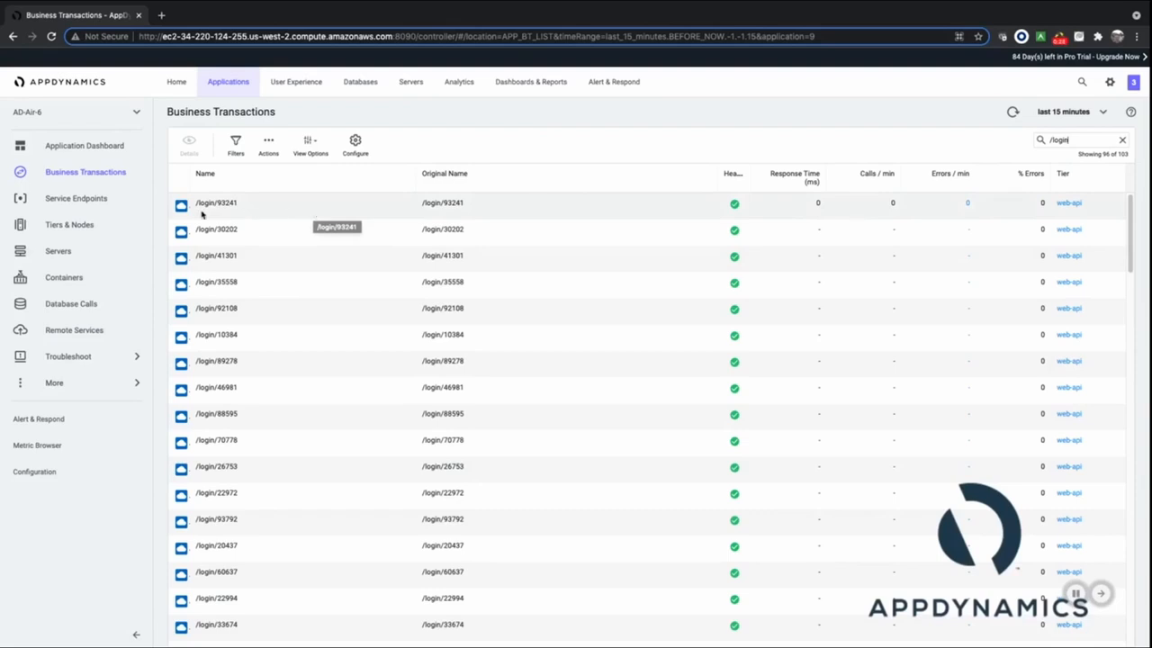
{"action": "scroll", "coordinate": [221, 216], "scroll_direction": "down", "scroll_amount": 15}
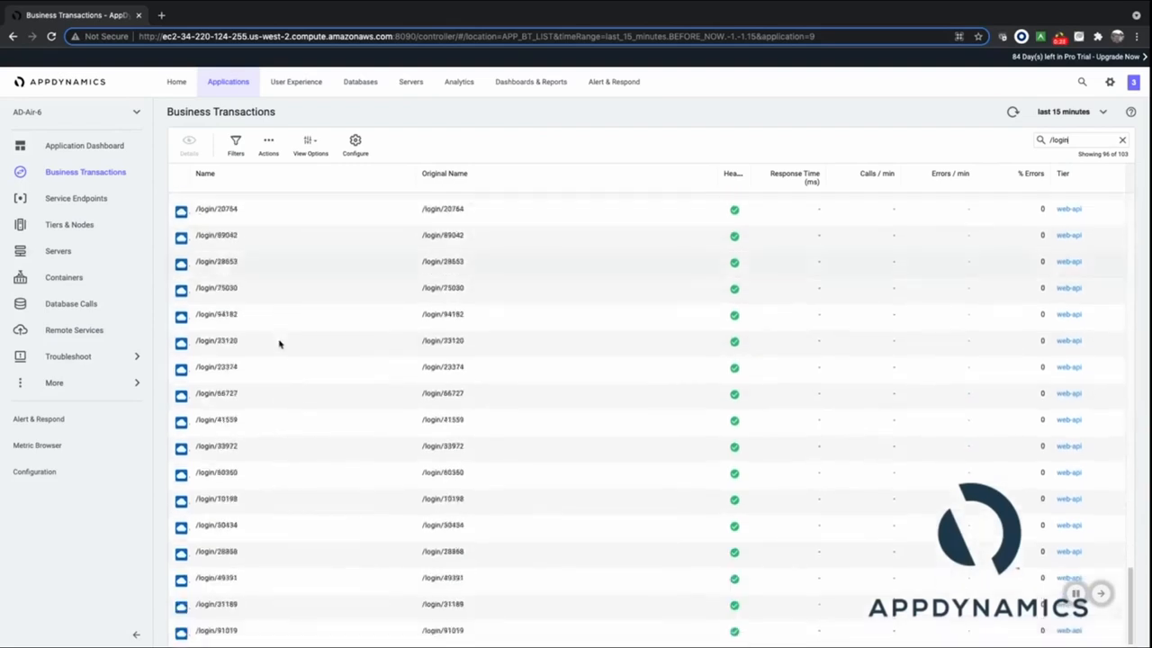
{"action": "scroll", "coordinate": [279, 344], "scroll_direction": "up", "scroll_amount": 15}
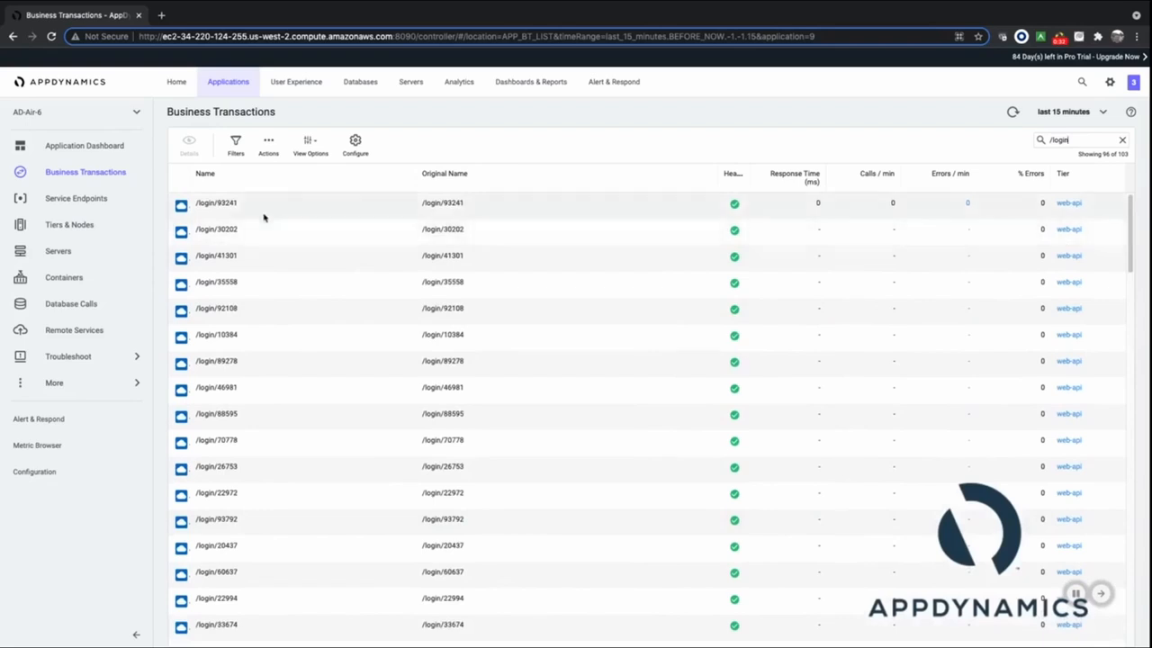
- Delete all the filtered /login business transactions and clear the search filter
{"action": "left_click", "coordinate": [264, 216]}
{"action": "scroll", "coordinate": [306, 558], "scroll_direction": "down", "scroll_amount": 15}
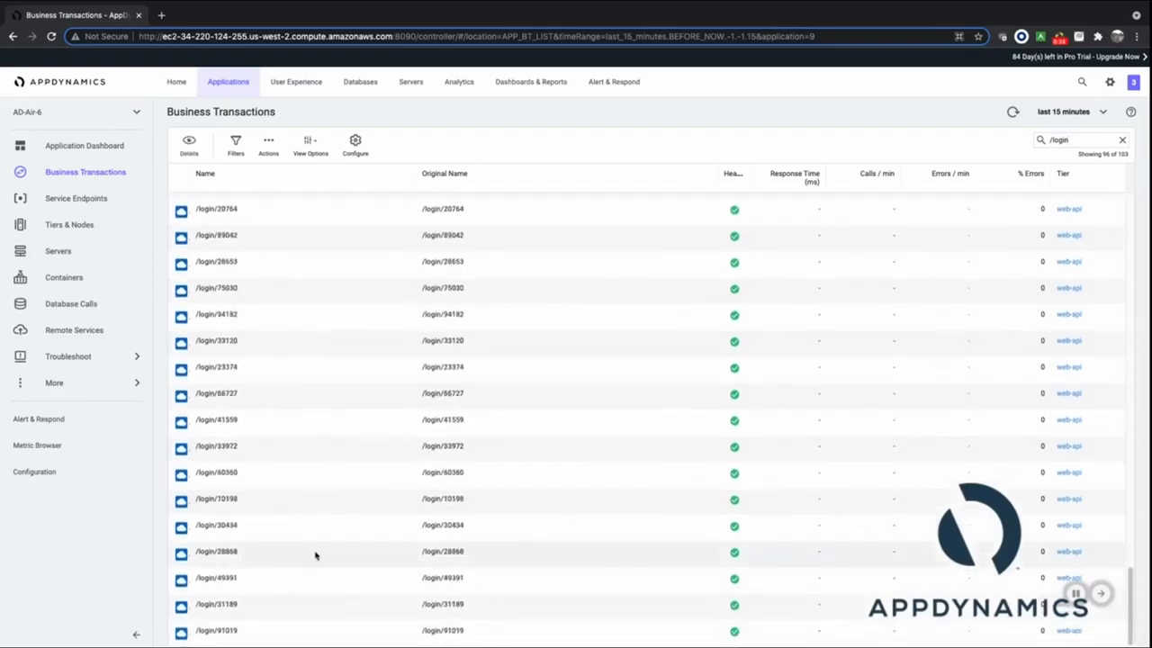
{"action": "left_click", "coordinate": [288, 639], "text": "shift"}
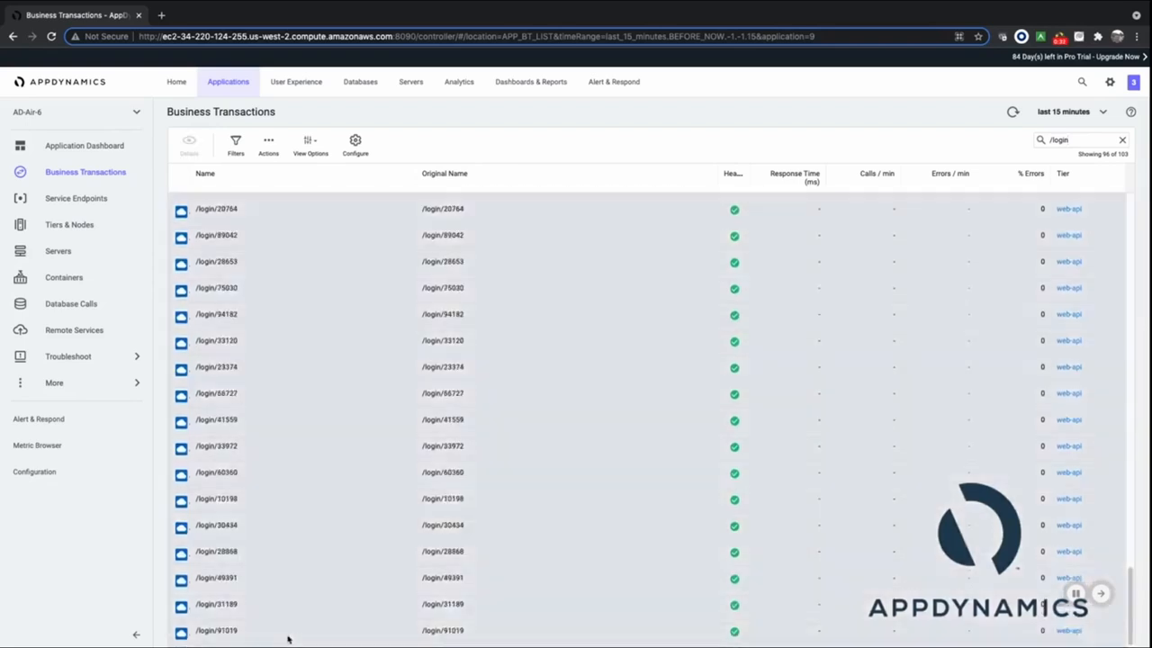
{"action": "right_click", "coordinate": [288, 639]}
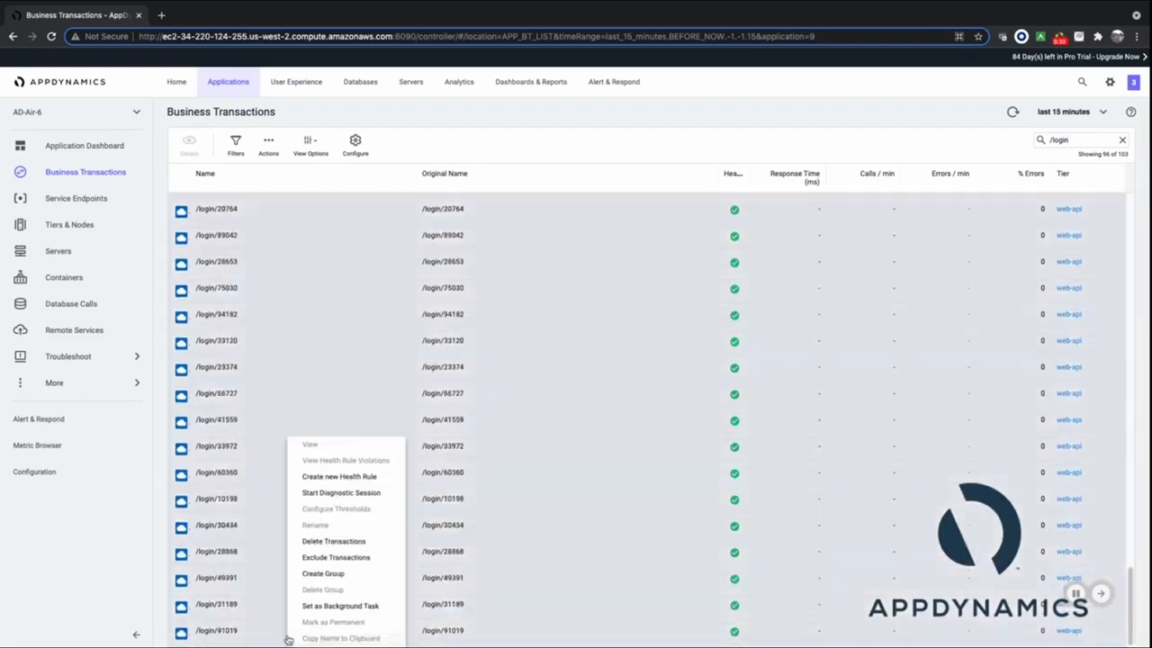
{"action": "left_click", "coordinate": [347, 543]}
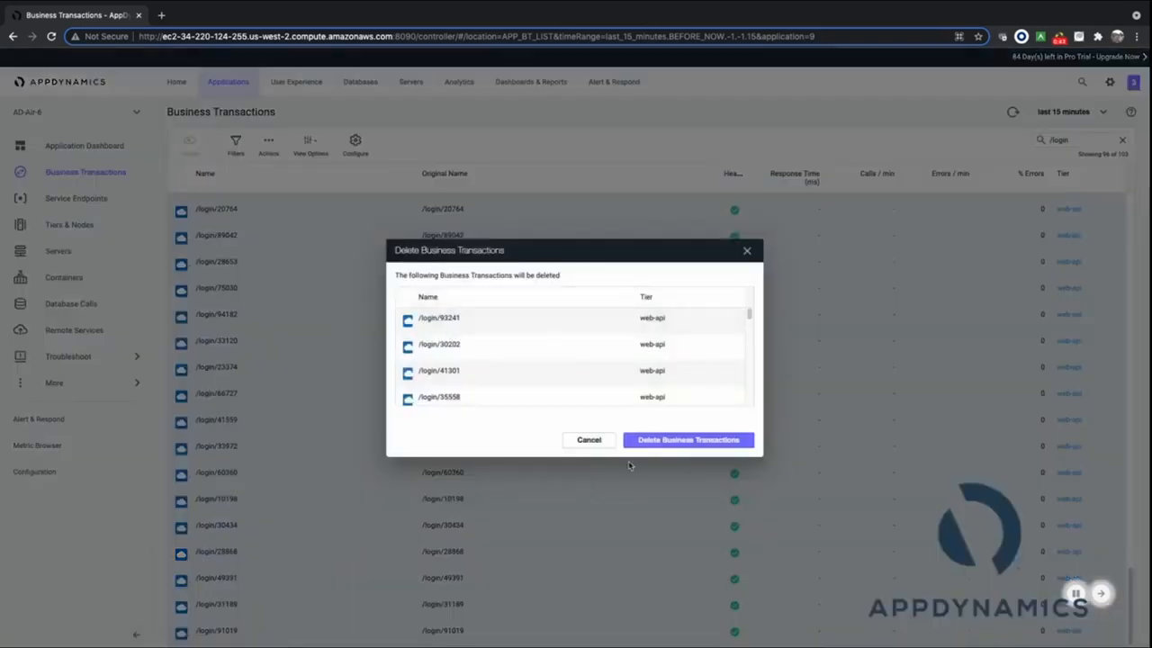
{"action": "left_click", "coordinate": [676, 441]}
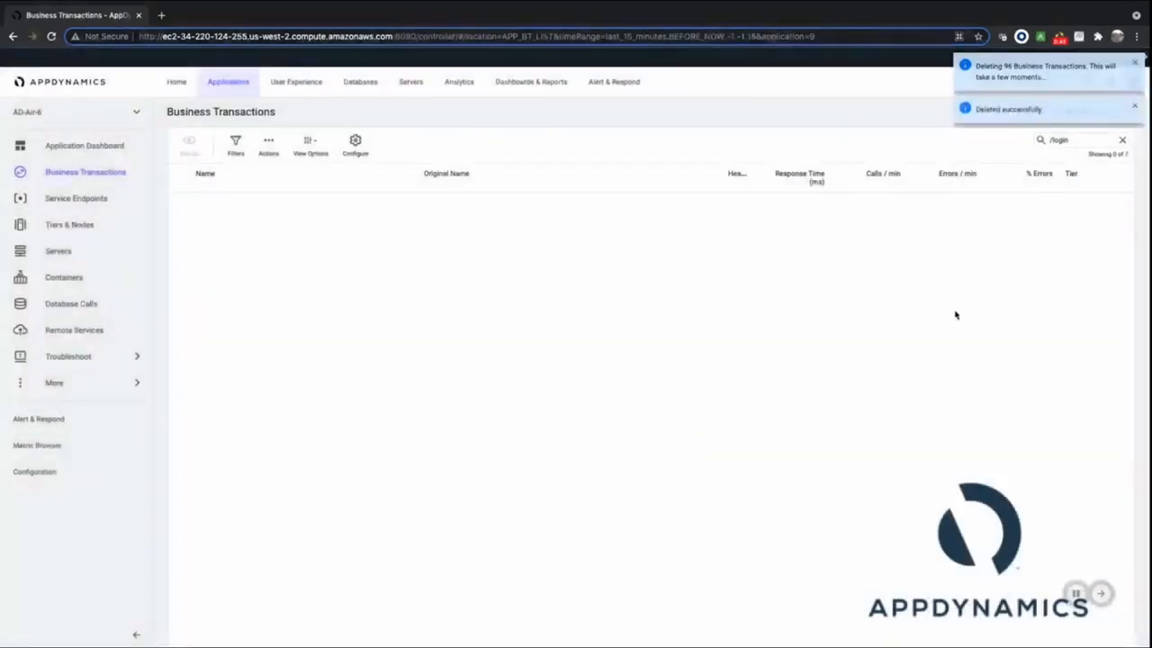
{"action": "left_click", "coordinate": [1122, 141]}
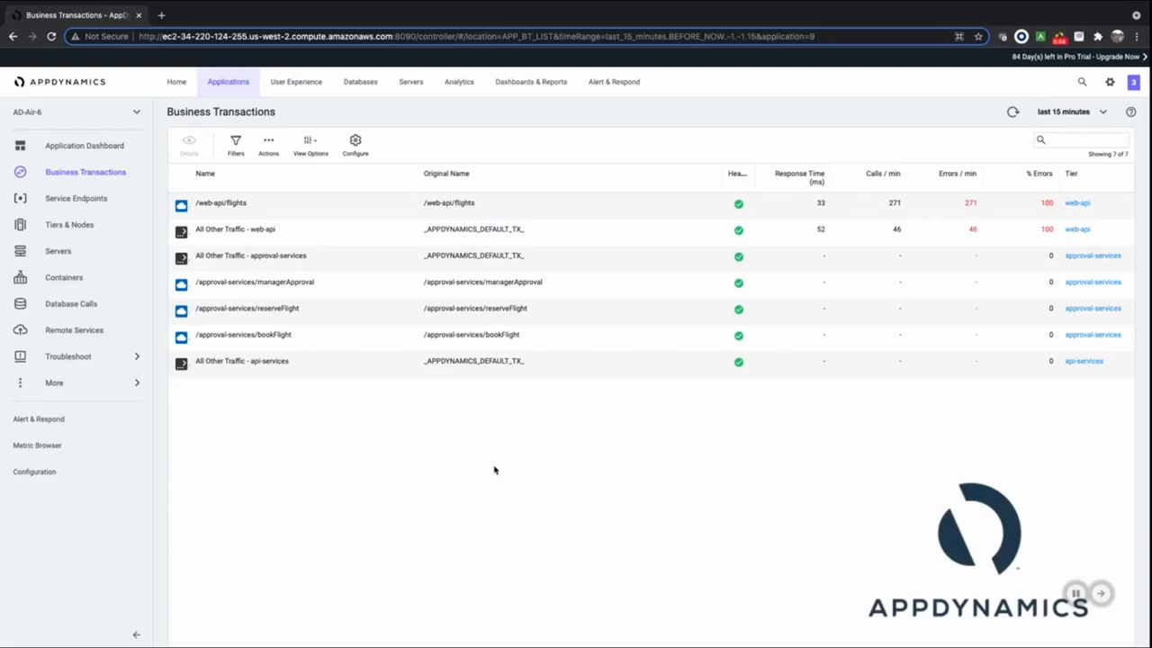
- Start a new custom match rule for transaction detection with agent type Java and entry point type Servlet
{"action": "left_click", "coordinate": [356, 144]}
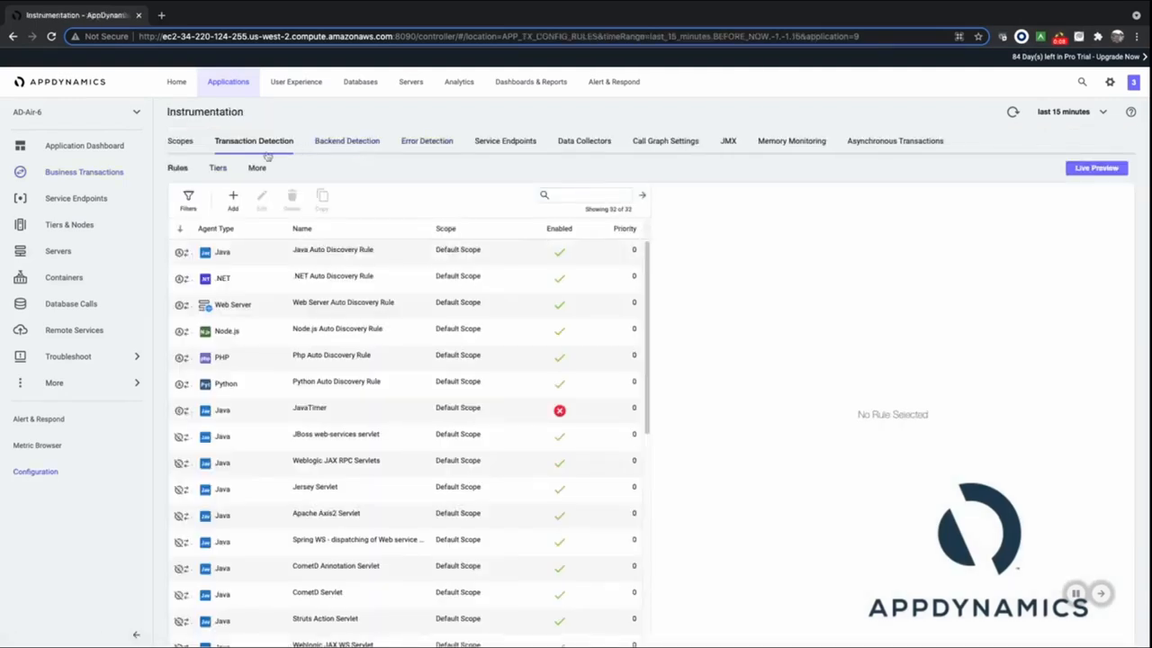
{"action": "left_click", "coordinate": [233, 198]}
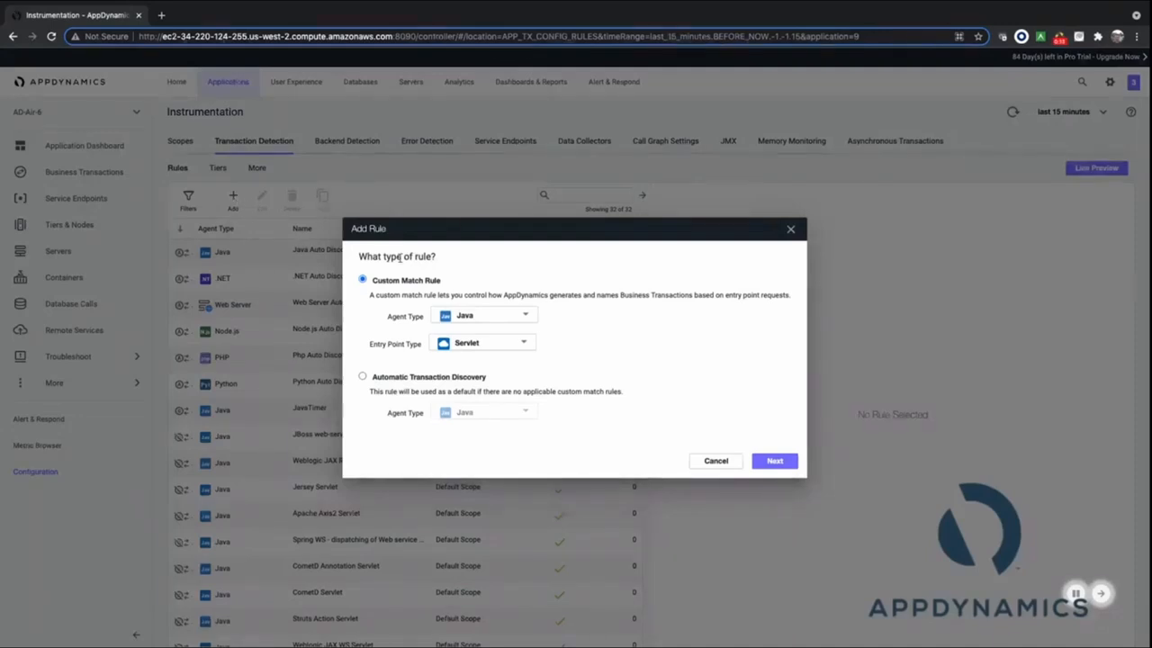
{"action": "left_click", "coordinate": [775, 463]}
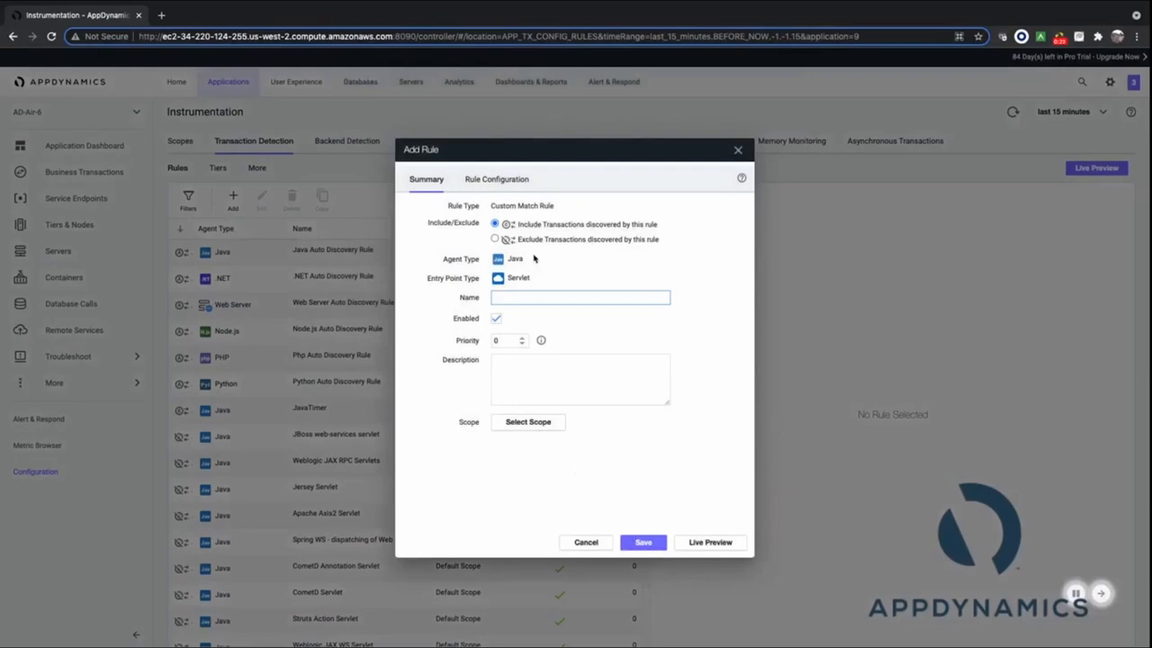
- Name the custom match rule "AD Login", with priority 50 and the Default Scope
{"action": "left_click", "coordinate": [517, 300]}
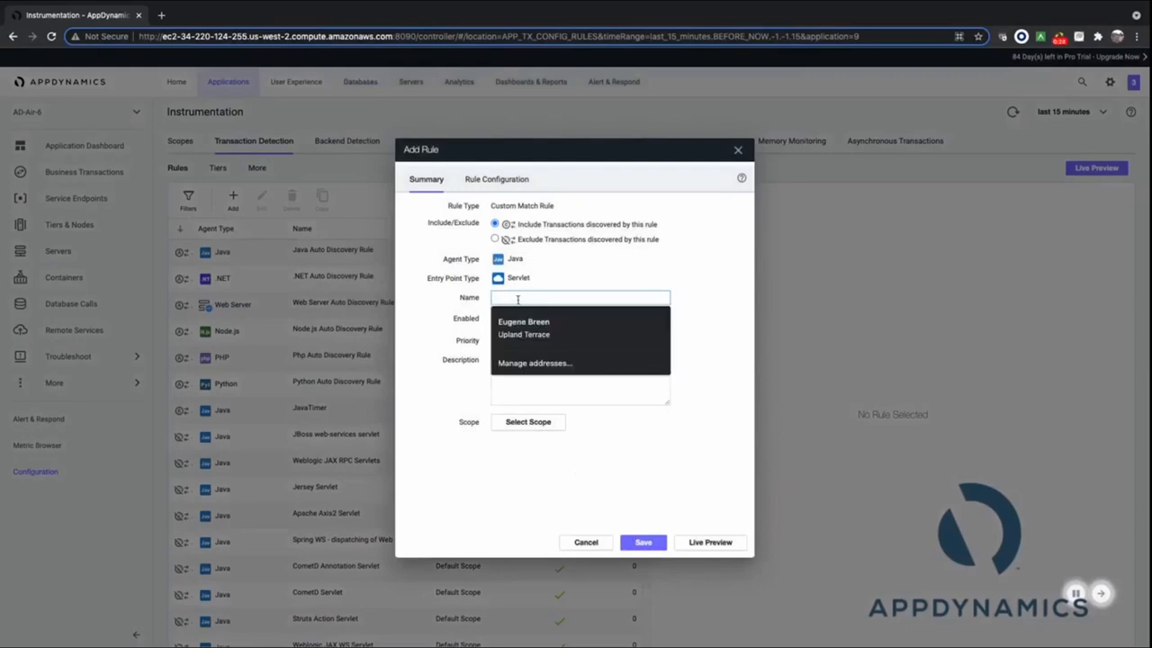
{"action": "type", "text": "AD"}
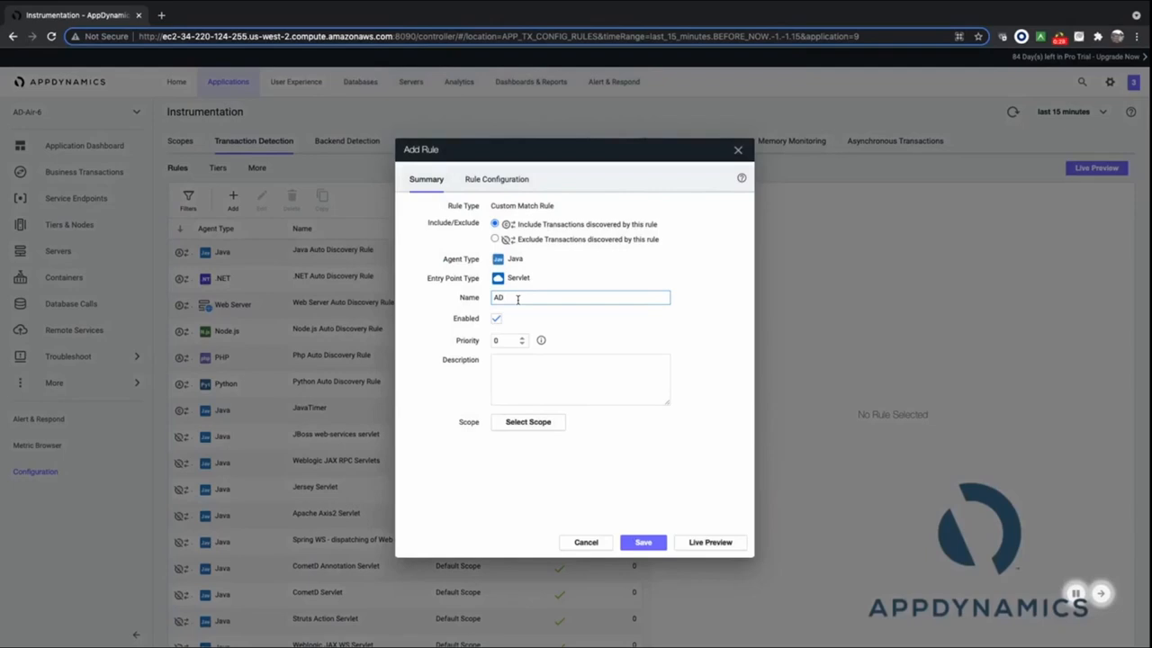
{"action": "type", "text": " Login"}
{"action": "left_click", "coordinate": [501, 343]}
{"action": "key", "text": "BackSpace"}
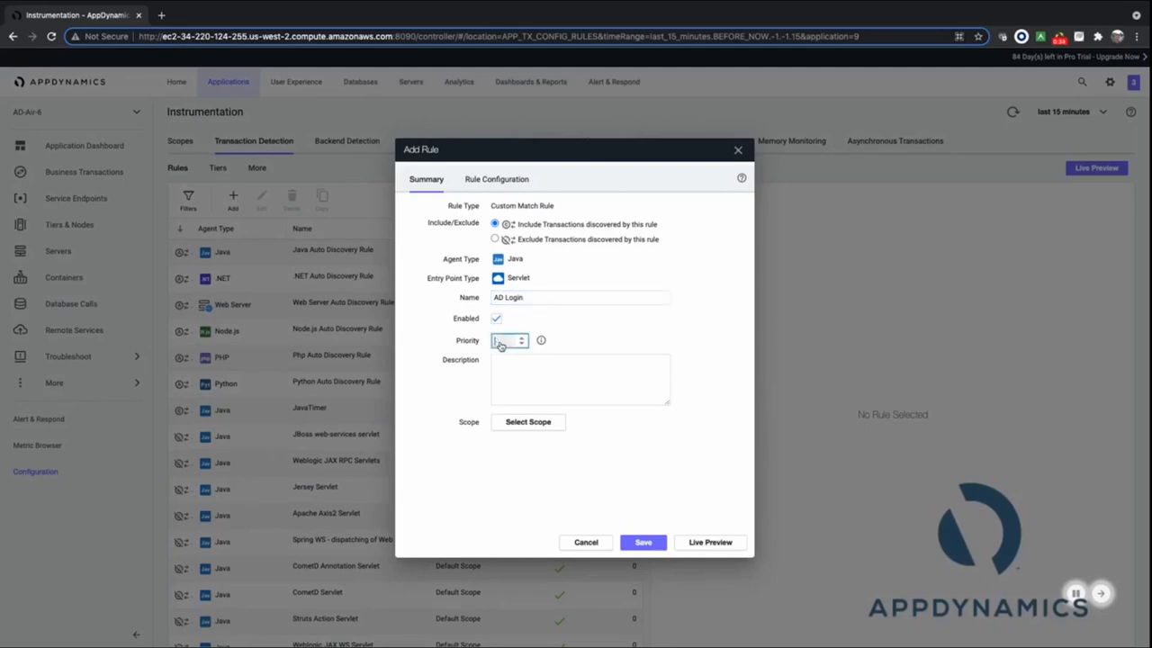
{"action": "type", "text": "50"}
{"action": "left_click", "coordinate": [537, 423]}
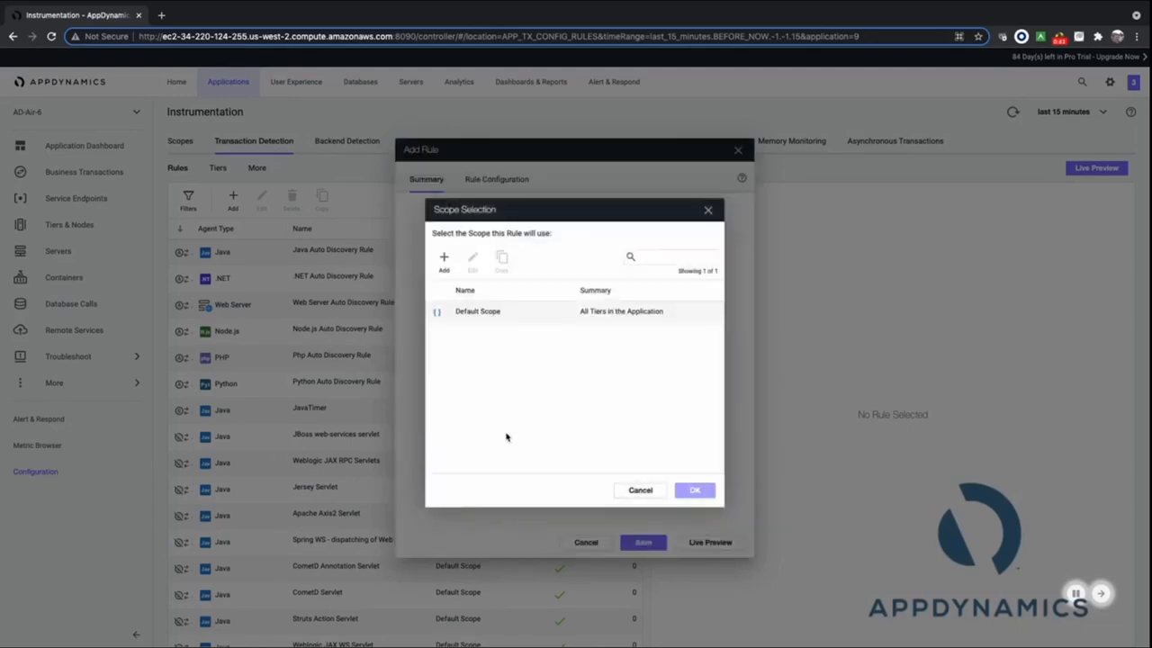
{"action": "left_click", "coordinate": [693, 490]}
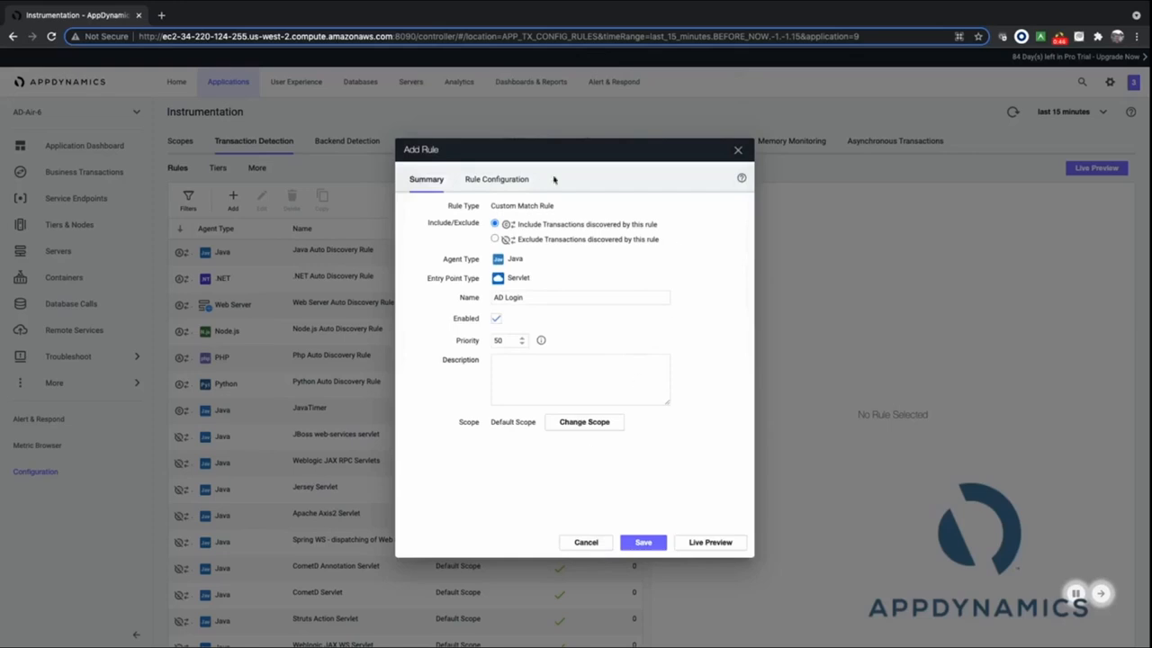
- Set the rule's HTTP request match criterion to URI Starts With "/login" and save the custom match rule
{"action": "left_click", "coordinate": [483, 183]}
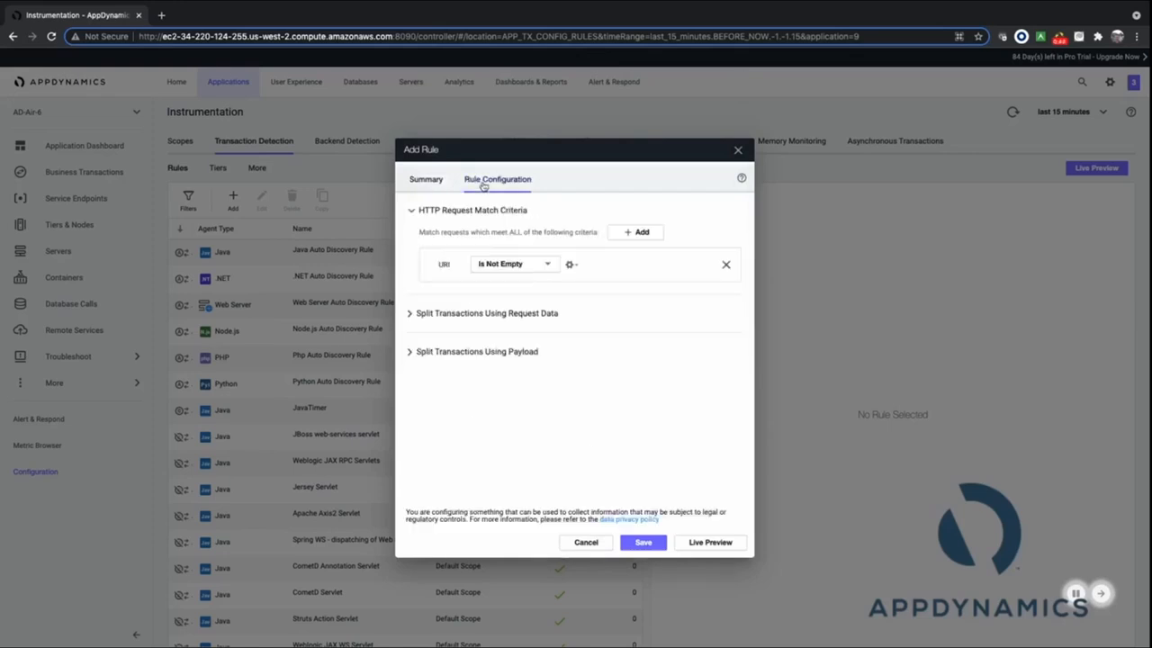
{"action": "left_click", "coordinate": [531, 269]}
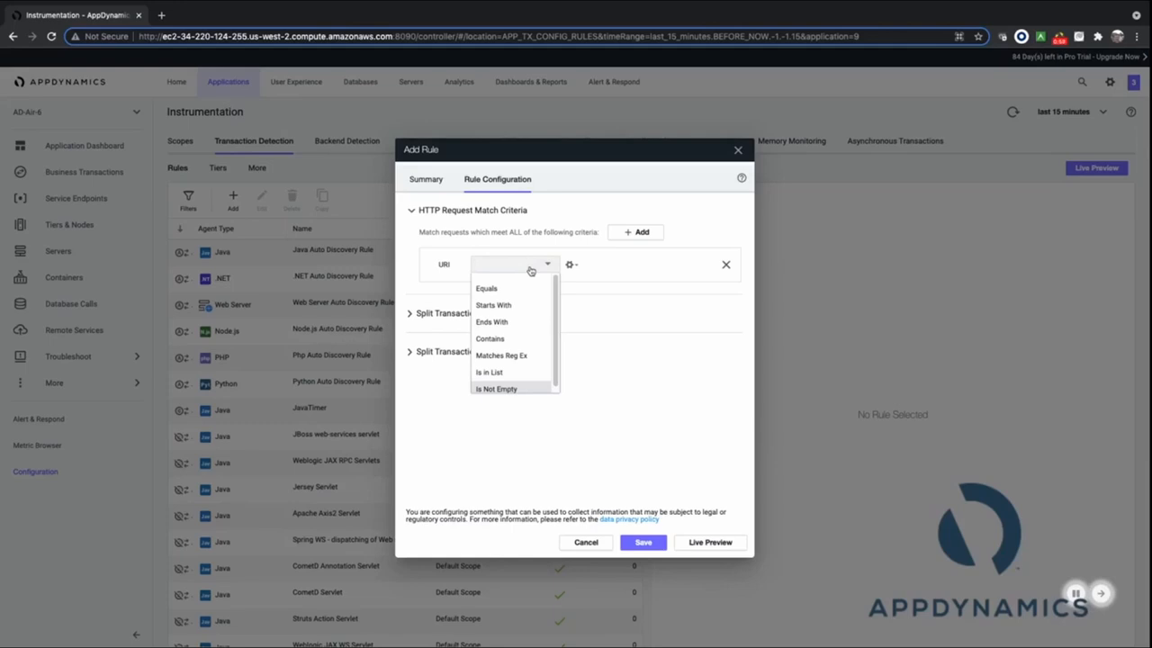
{"action": "left_click", "coordinate": [509, 307]}
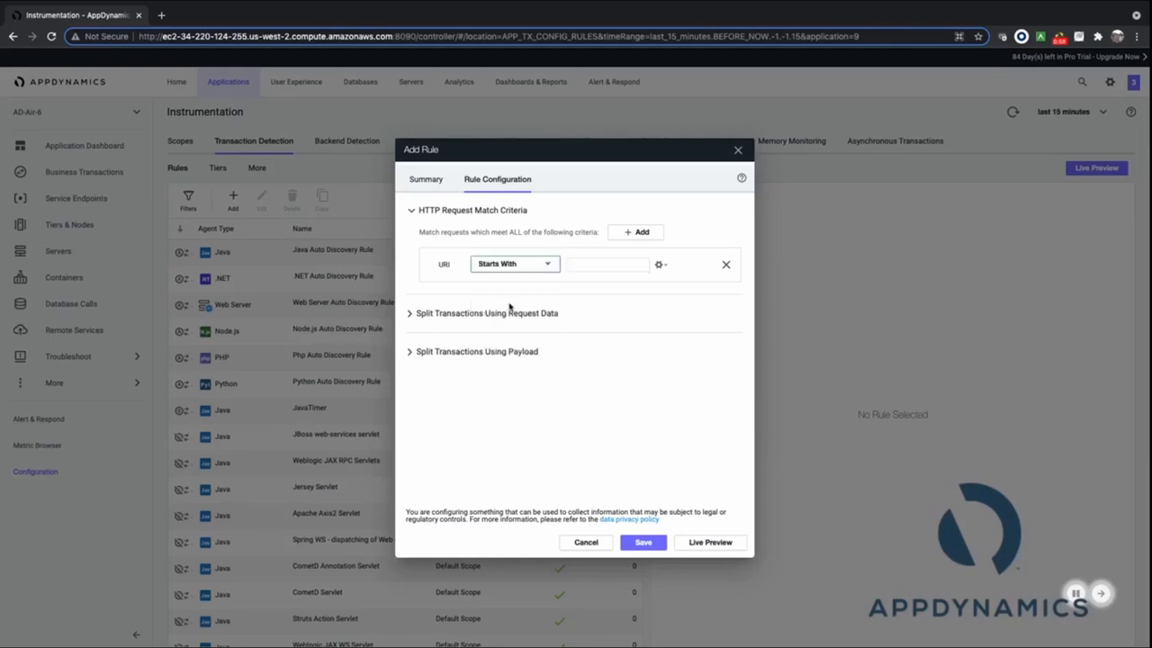
{"action": "left_click", "coordinate": [602, 264]}
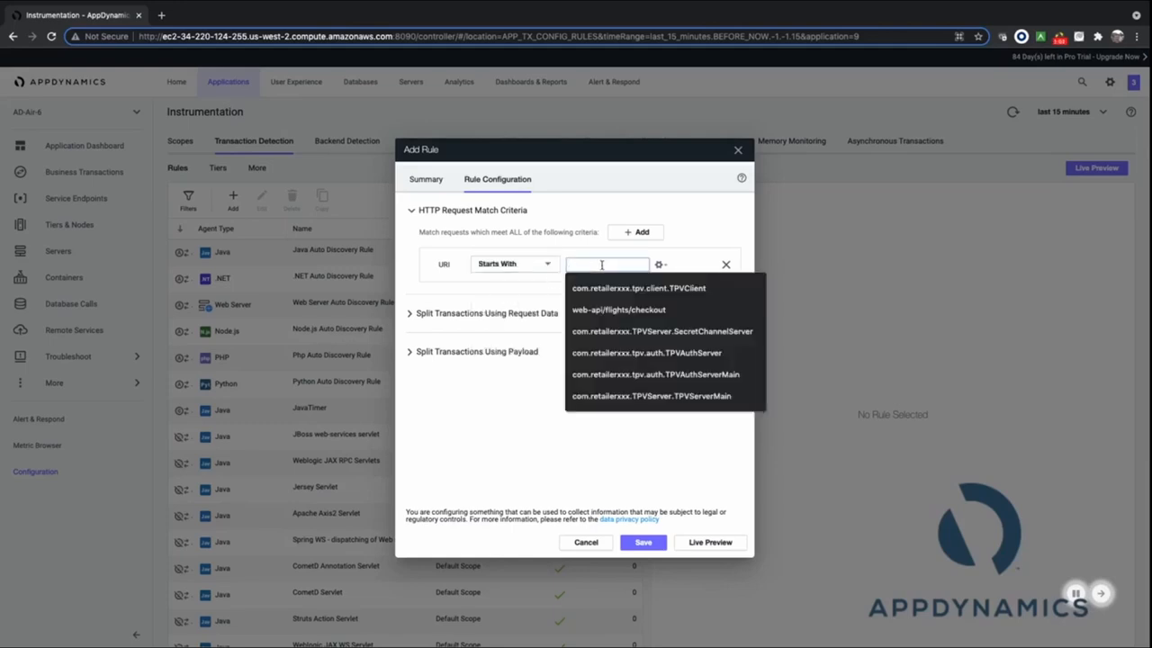
{"action": "type", "text": "/login"}
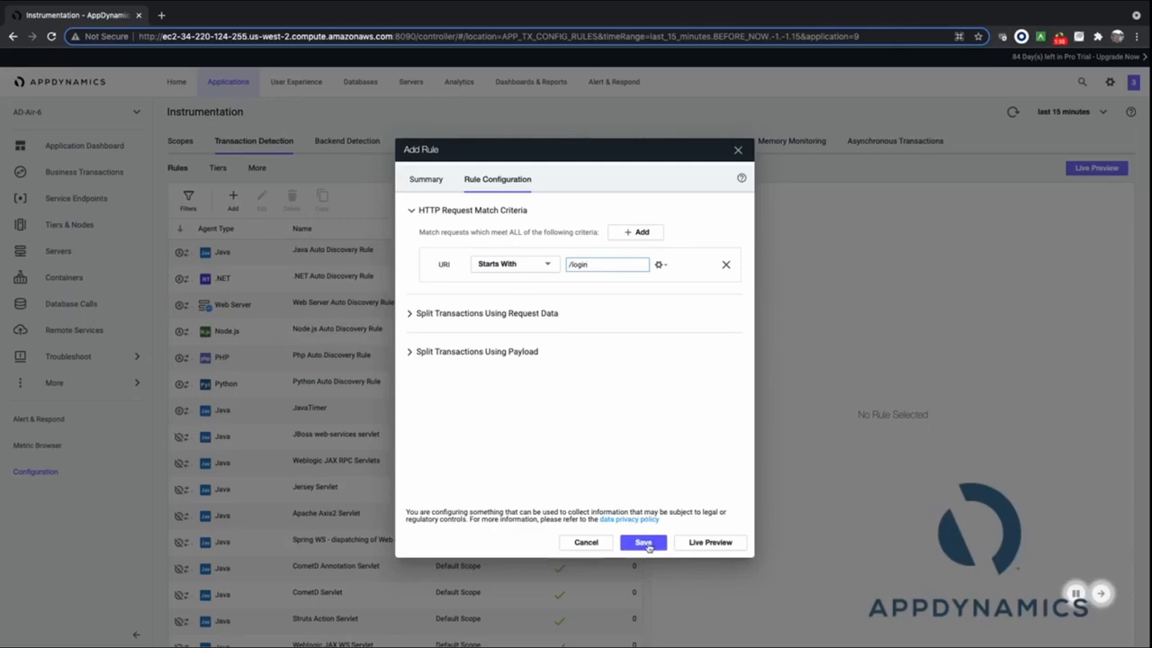
{"action": "left_click", "coordinate": [644, 543]}
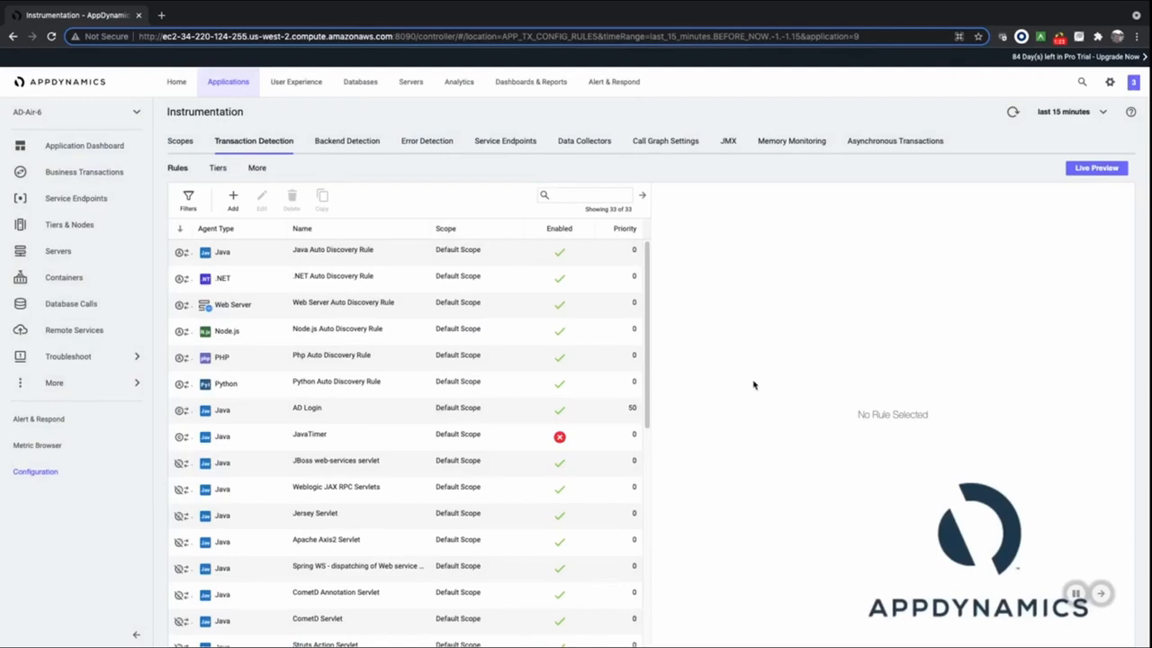
- Open the traffic details of the "All Other Traffic - web-api" business transaction and filter them by "AD"
{"action": "left_click", "coordinate": [68, 179]}
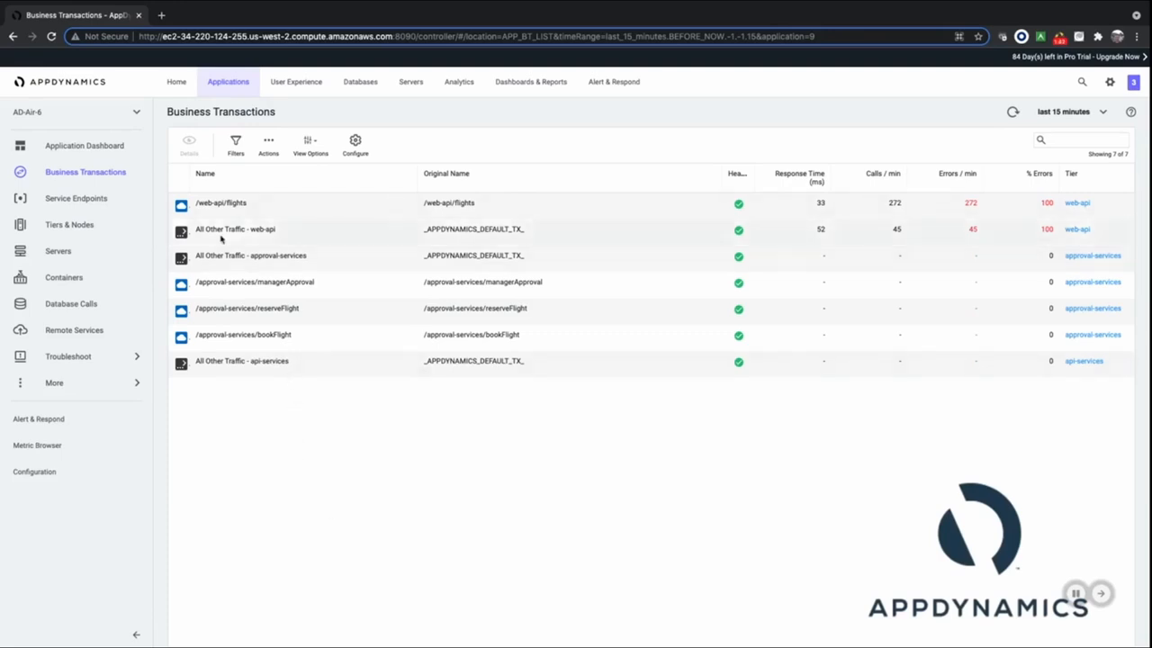
{"action": "left_click", "coordinate": [270, 233]}
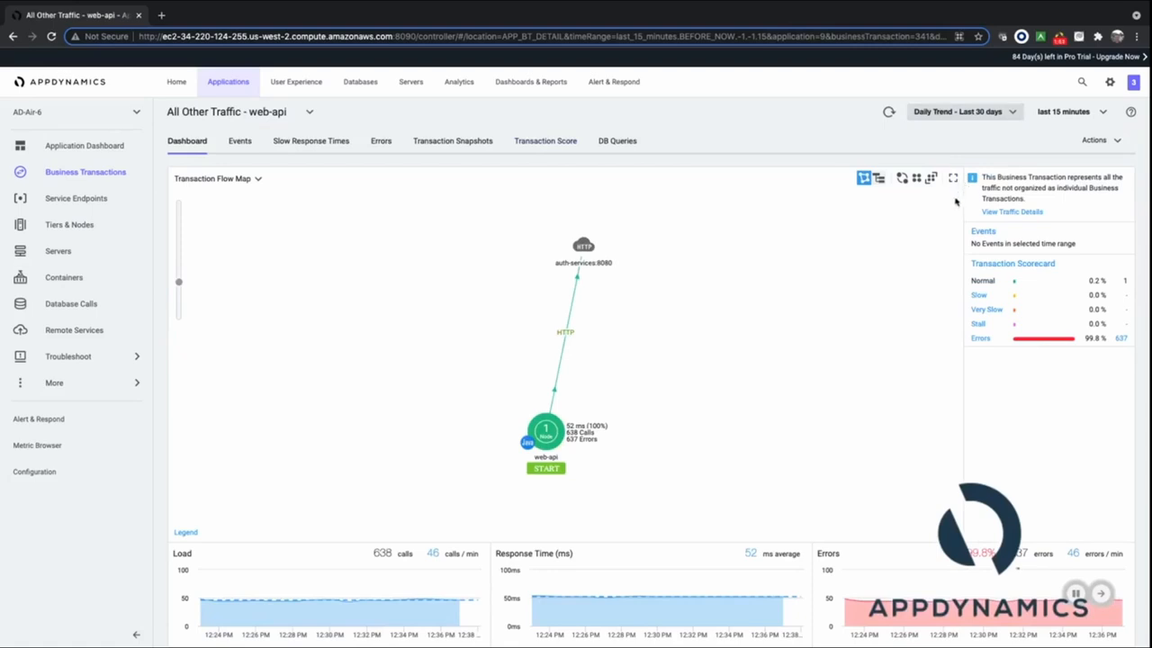
{"action": "left_click", "coordinate": [1009, 214]}
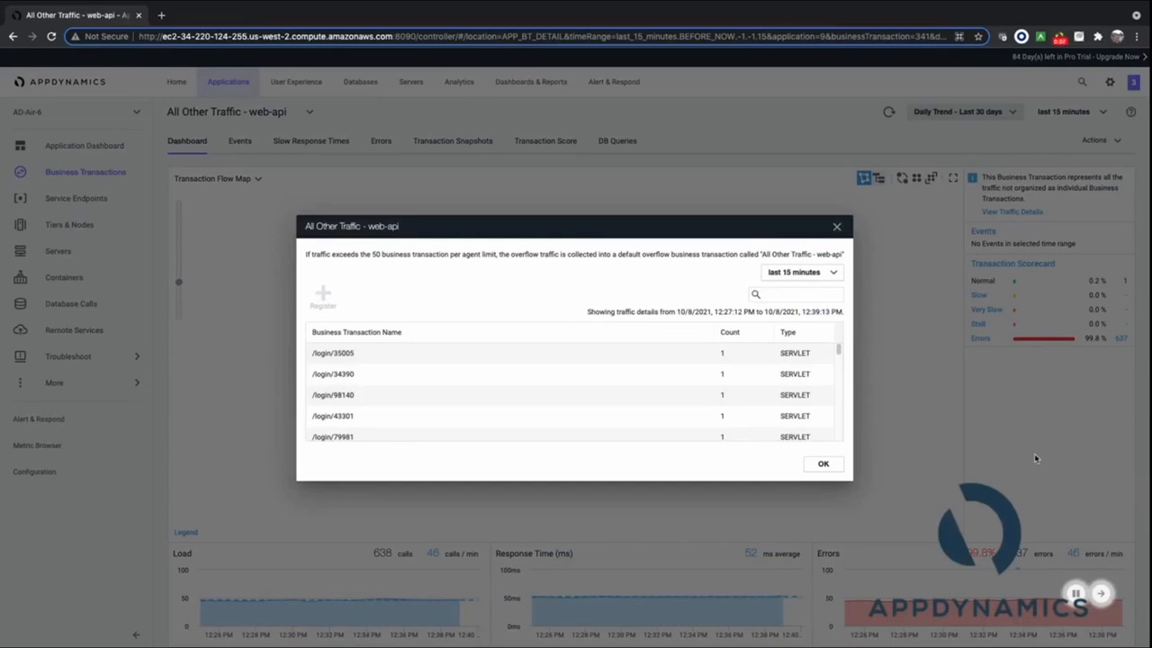
{"action": "left_click", "coordinate": [776, 293]}
{"action": "type", "text": "AD"}
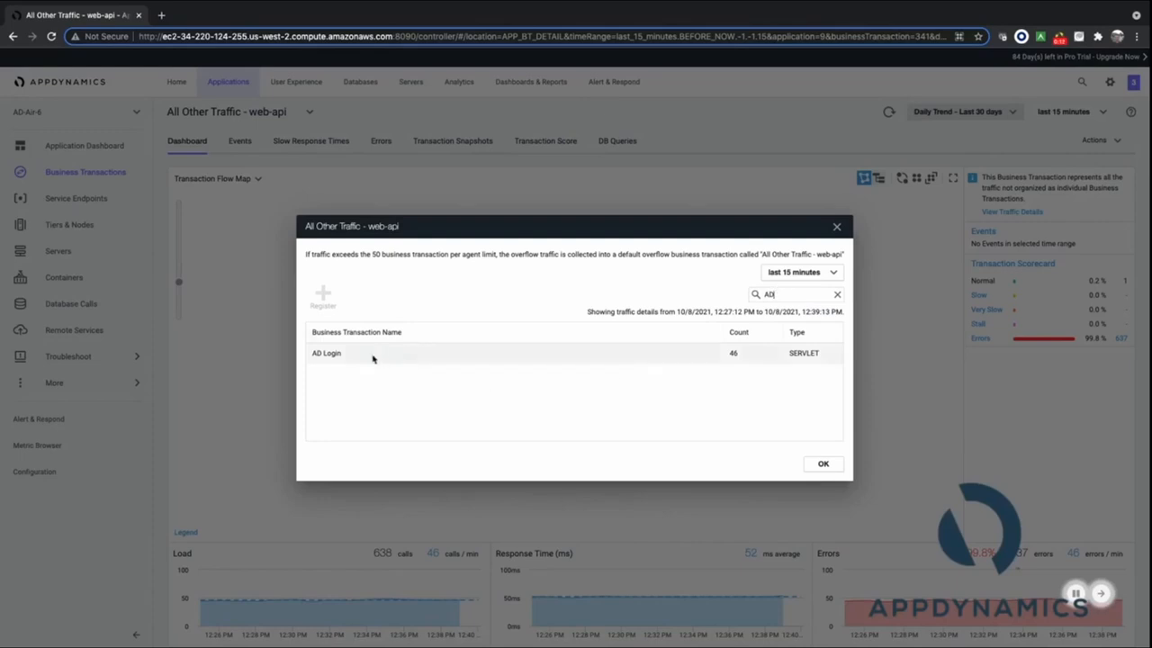
- Register the AD Login overflow traffic as a first class business transaction and return to the business transactions list
{"action": "left_click", "coordinate": [364, 359]}
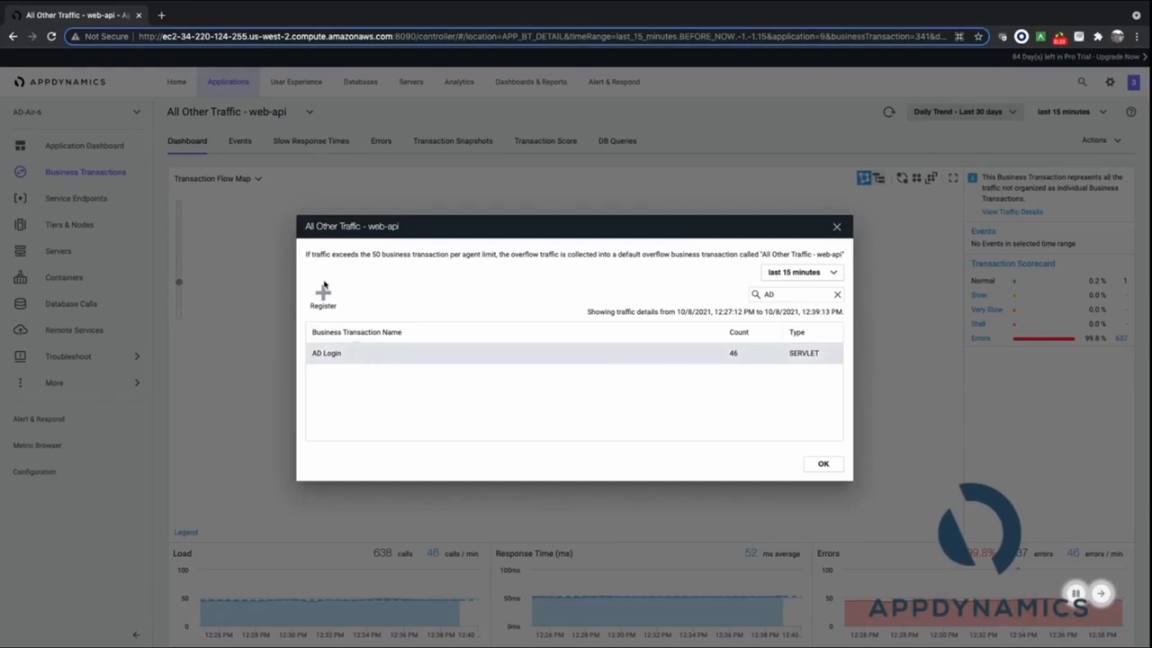
{"action": "left_click", "coordinate": [324, 301]}
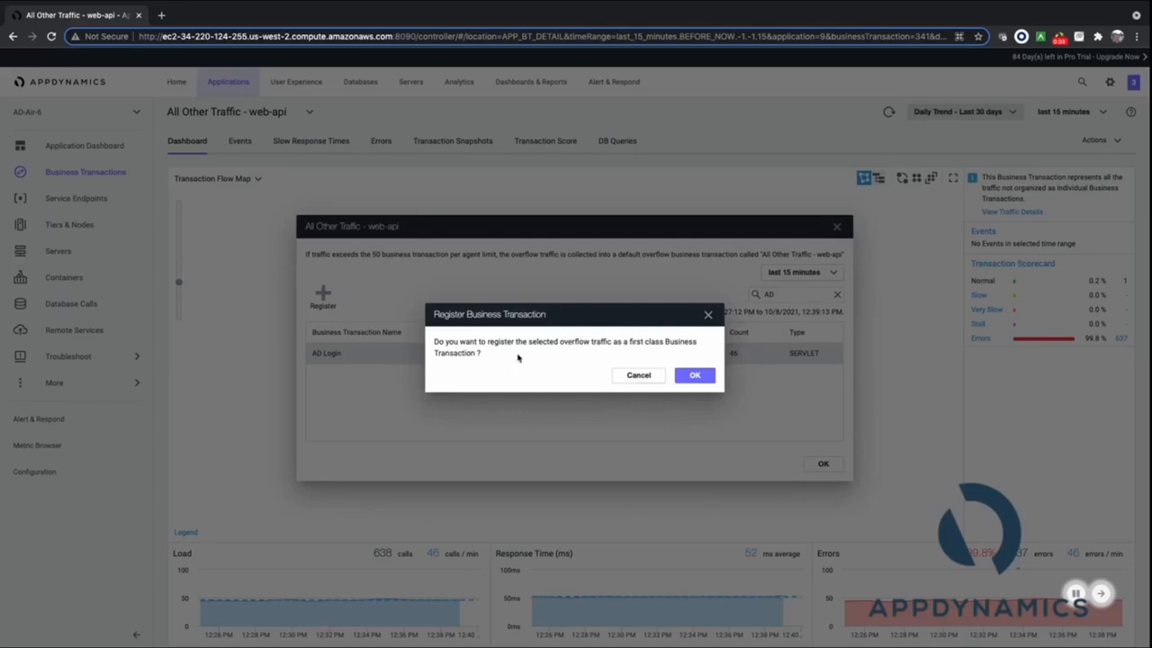
{"action": "left_click", "coordinate": [691, 374]}
{"action": "left_click", "coordinate": [823, 464]}
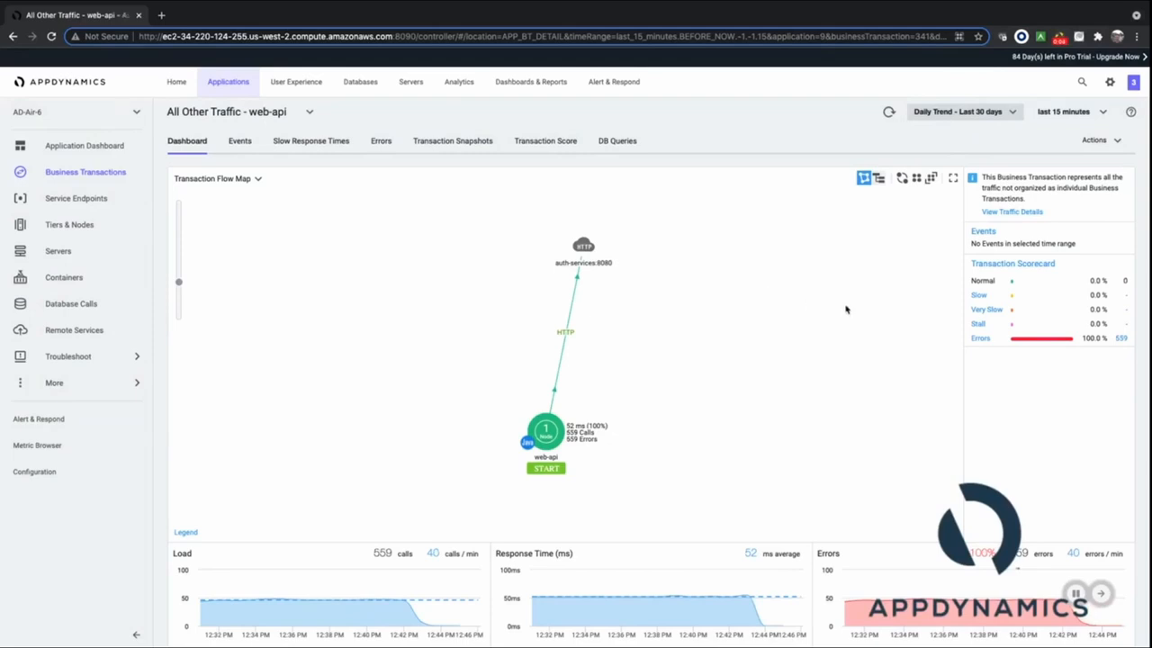
{"action": "left_click", "coordinate": [94, 176]}
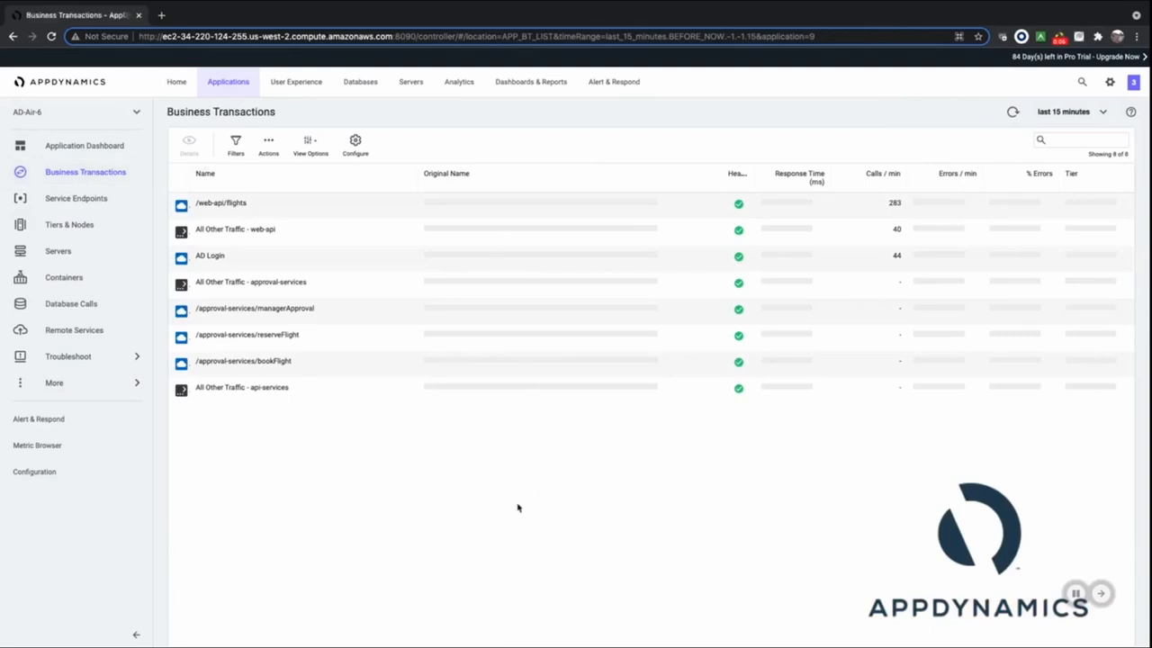